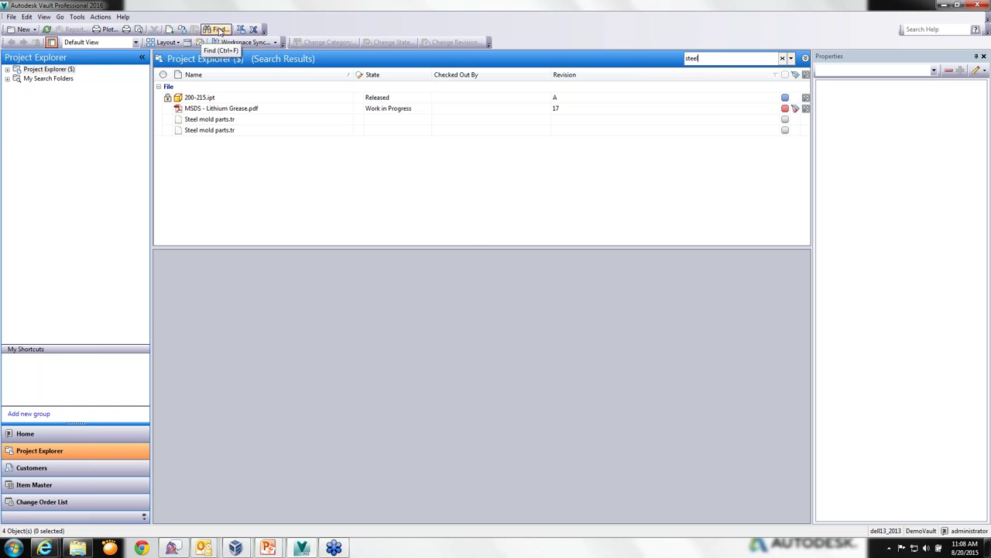
# Examine the advanced Find criteria by choosing the Author property and reviewing its available conditions, and close the Find dialog.
pyautogui.click(220, 29)
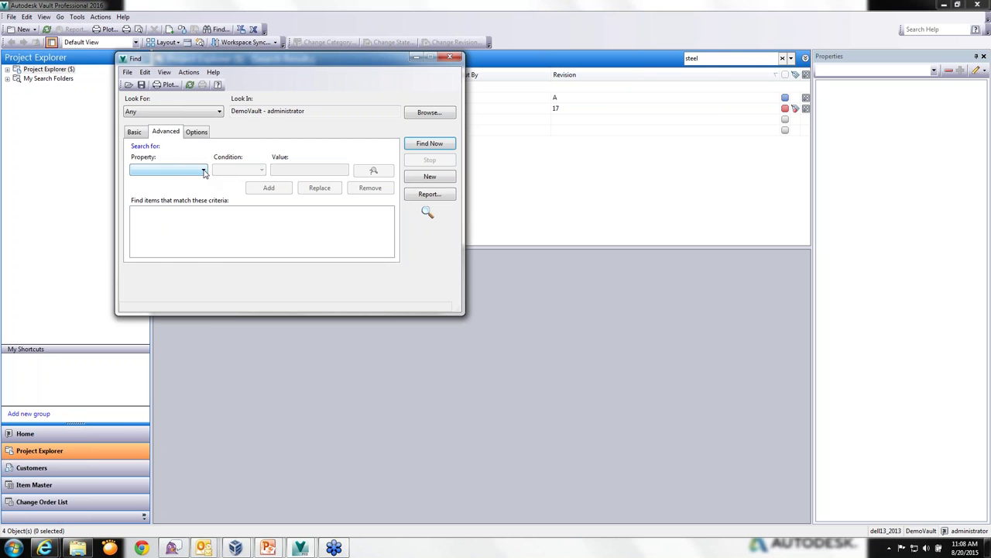
pyautogui.click(204, 172)
pyautogui.moveTo(205, 194)
pyautogui.mouseDown()
pyautogui.moveTo(206, 233)
pyautogui.moveTo(221, 194)
pyautogui.mouseUp()
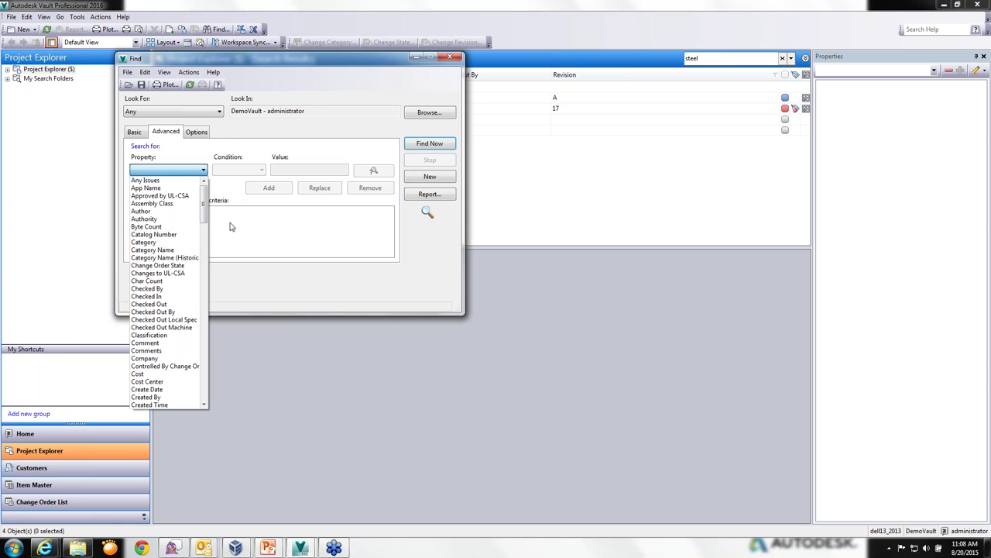
pyautogui.moveTo(204, 203); pyautogui.dragTo(229, 222)
pyautogui.click(263, 172)
pyautogui.click(203, 171)
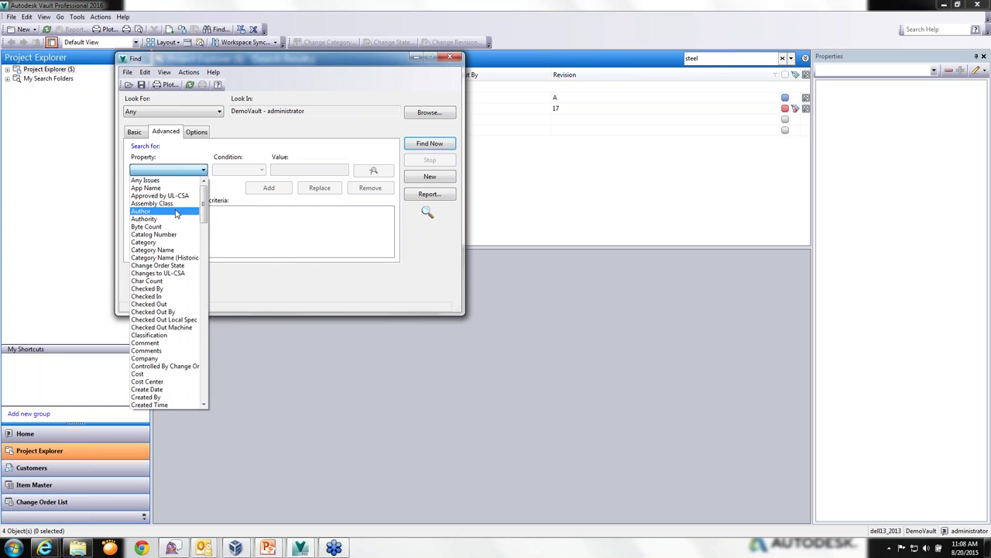
pyautogui.click(176, 211)
pyautogui.click(260, 171)
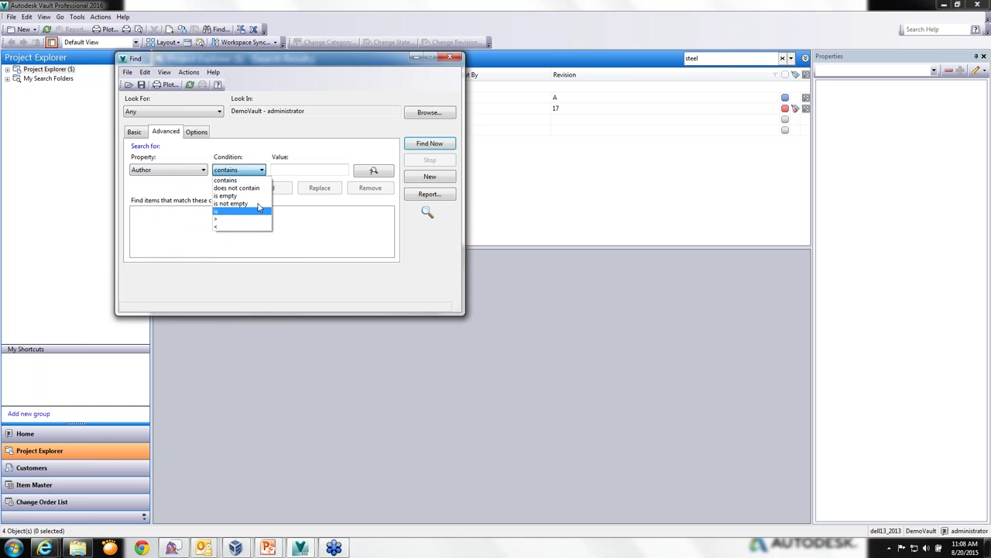
pyautogui.click(312, 153)
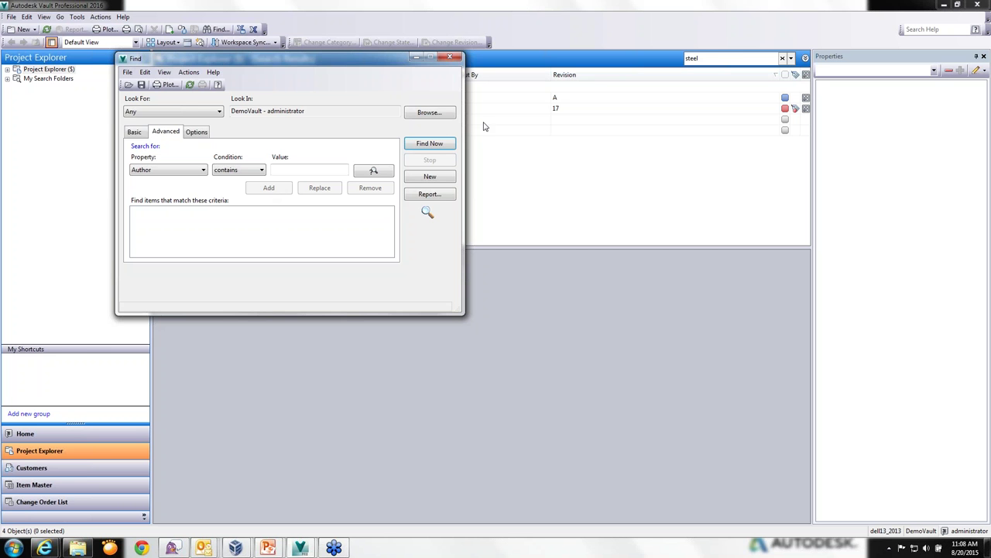
pyautogui.click(453, 58)
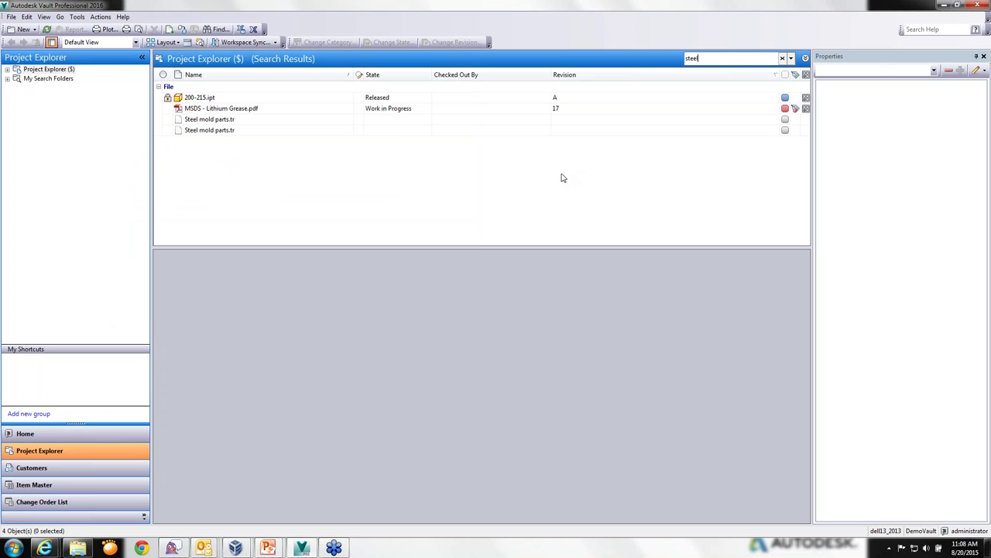
# Expand the search query builder and add Checked Out By and Company as search criteria.
pyautogui.click(806, 60)
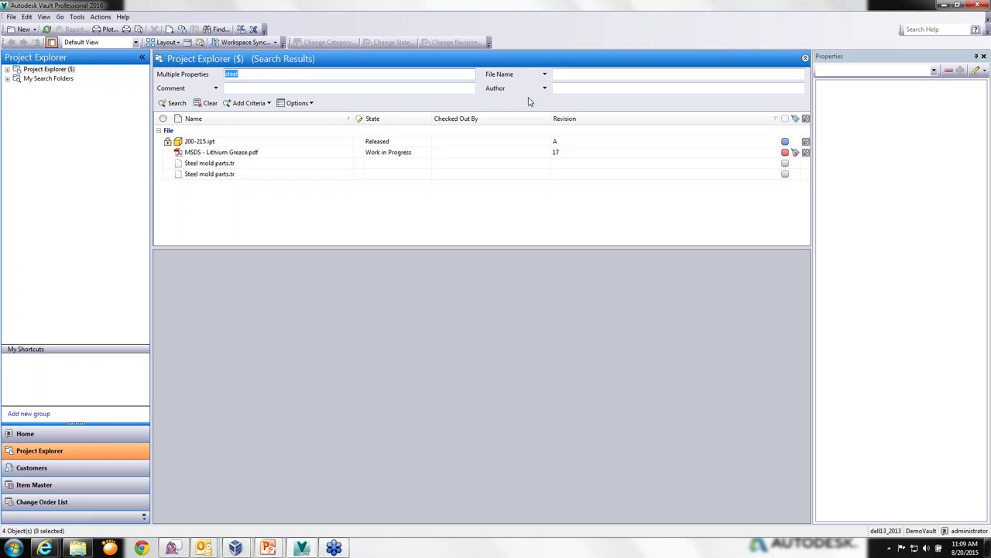
pyautogui.click(246, 104)
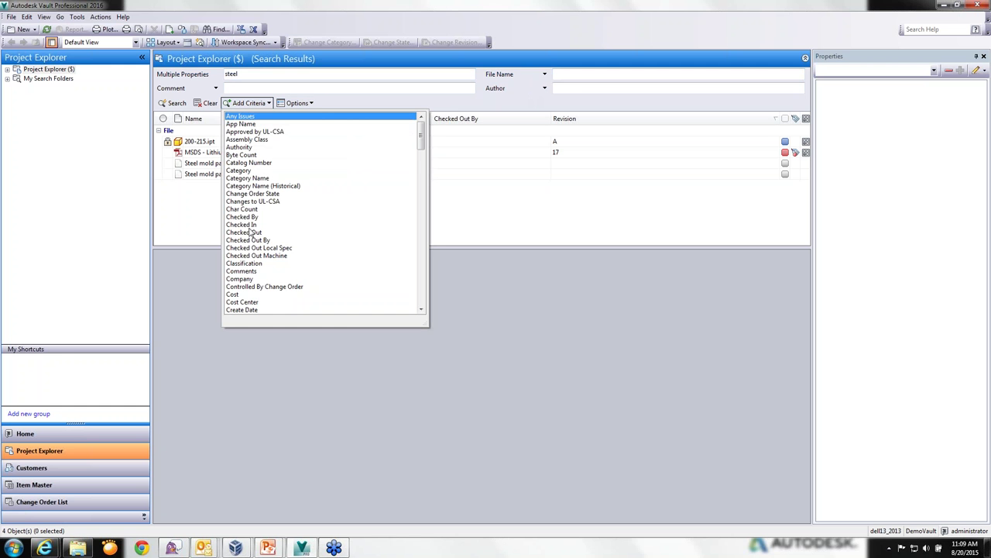
pyautogui.click(249, 240)
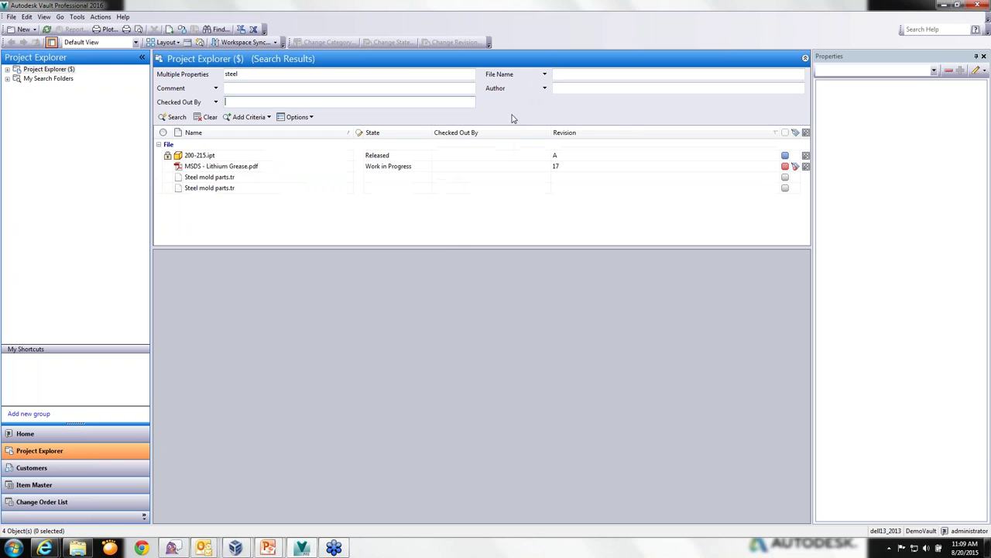
pyautogui.click(246, 117)
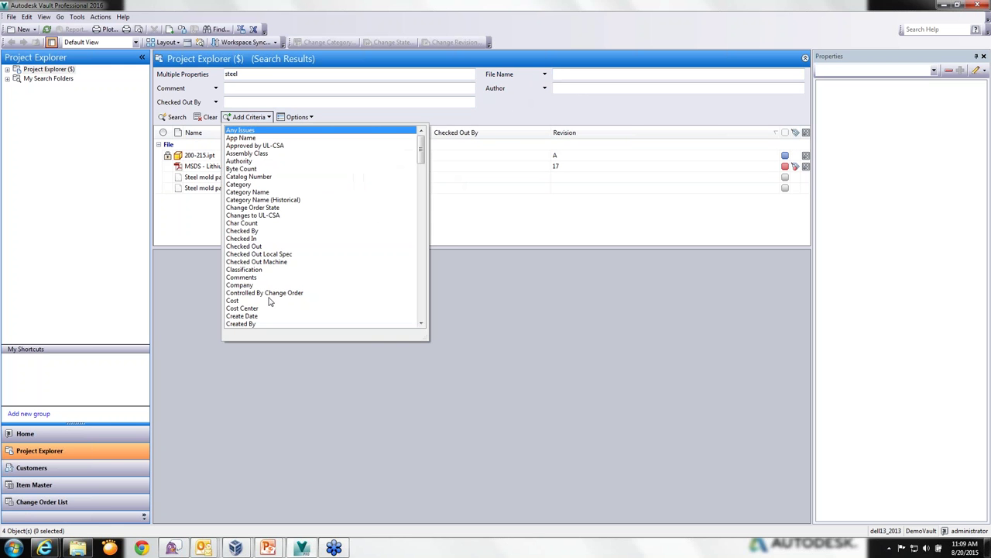
pyautogui.click(252, 288)
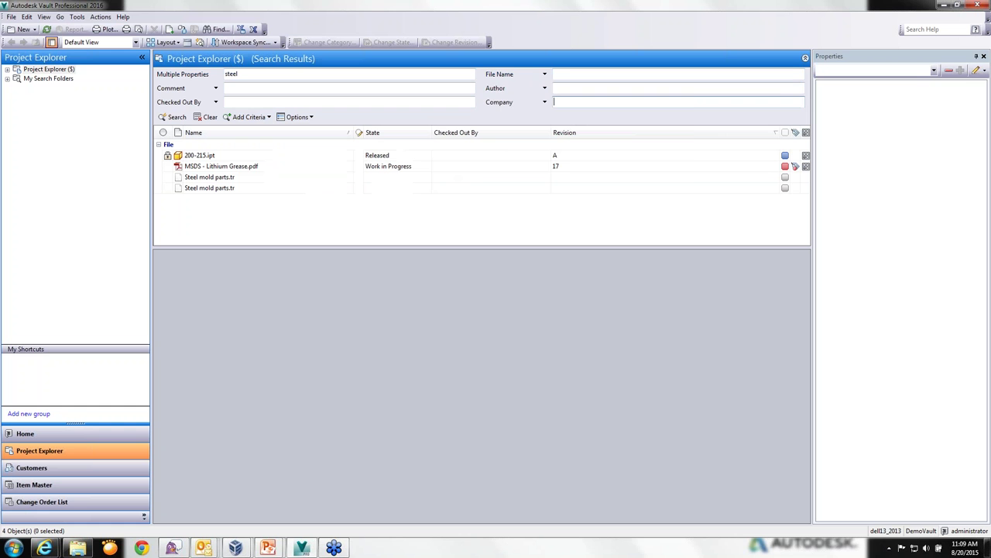
# Replace the Author search criterion with Comments and collapse the query builder.
pyautogui.click(545, 88)
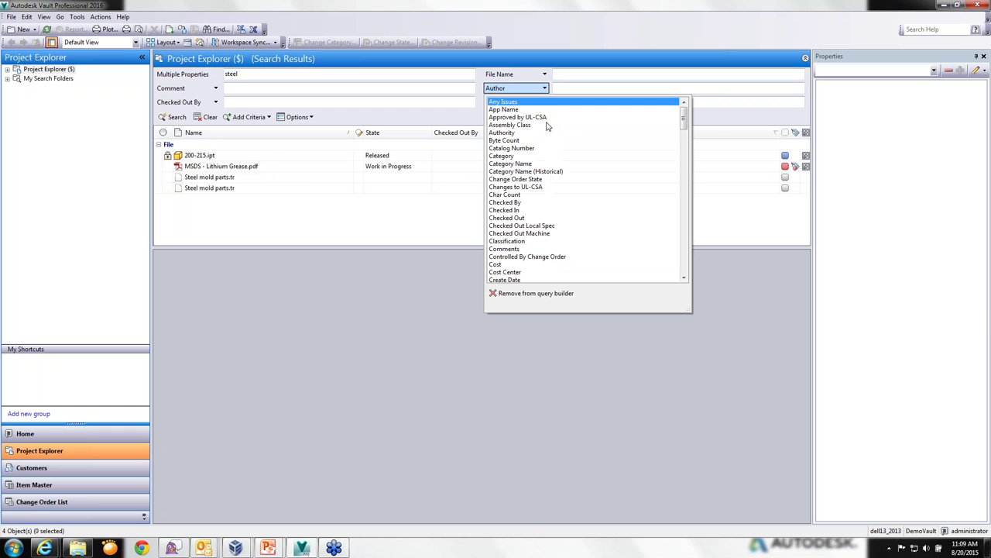
pyautogui.click(507, 249)
pyautogui.click(571, 87)
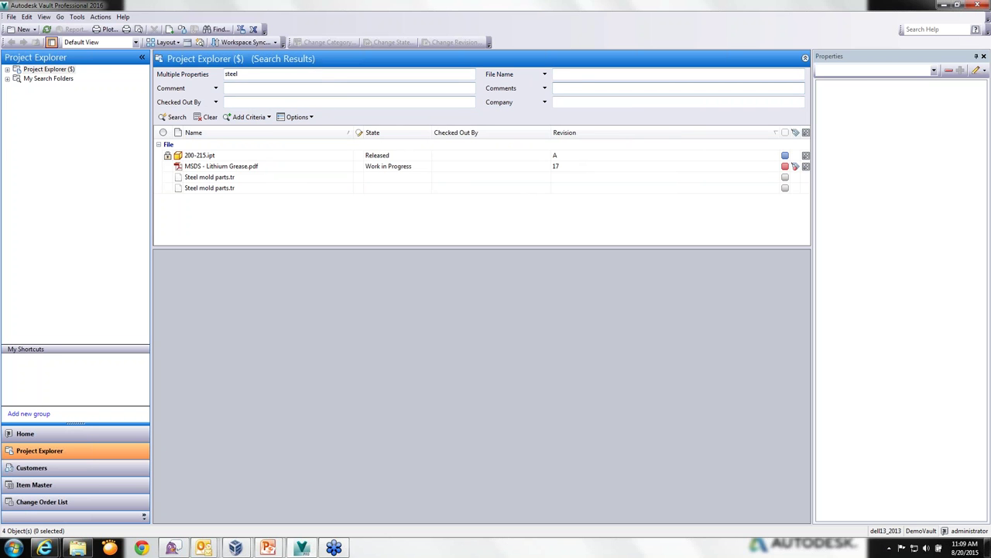
pyautogui.click(806, 59)
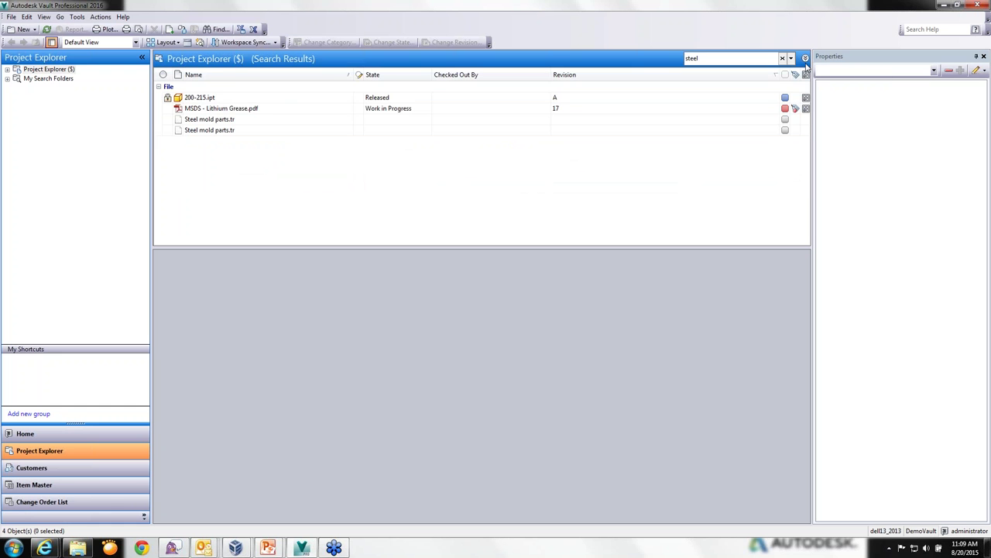
pyautogui.click(806, 59)
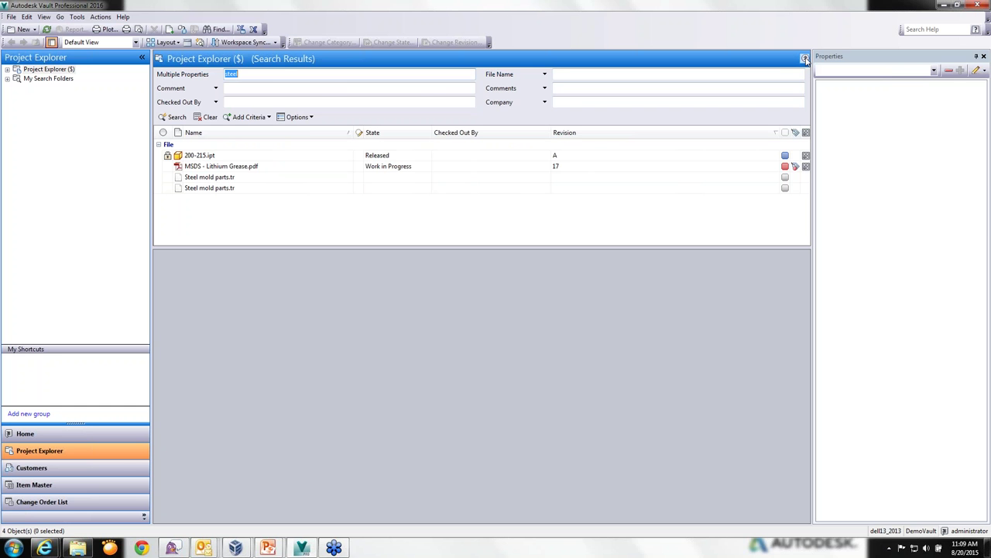
pyautogui.click(806, 58)
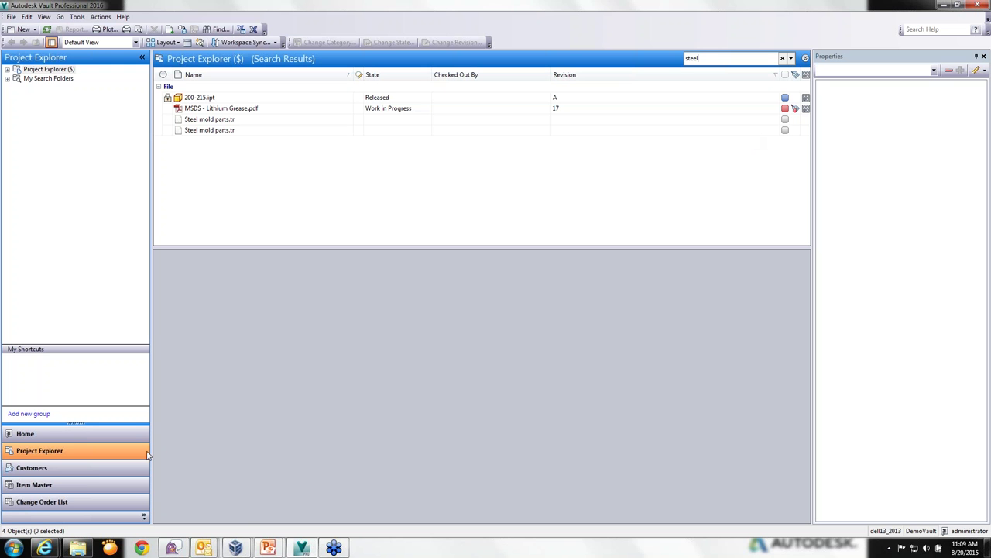
# Switch to the Autodesk Vault web client in Internet Explorer and open its Project Explorer.
pyautogui.moveTo(47, 549)
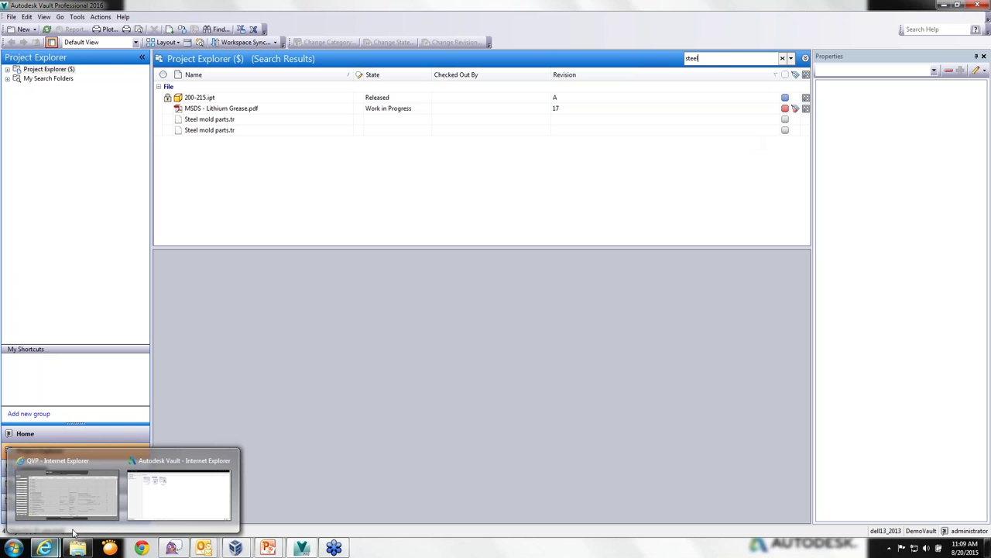
pyautogui.click(178, 495)
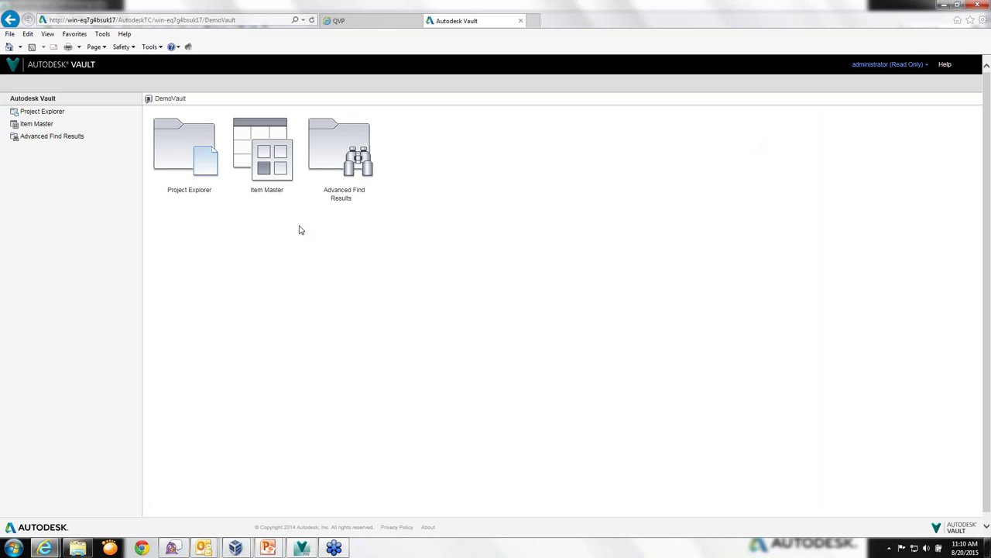
pyautogui.click(190, 151)
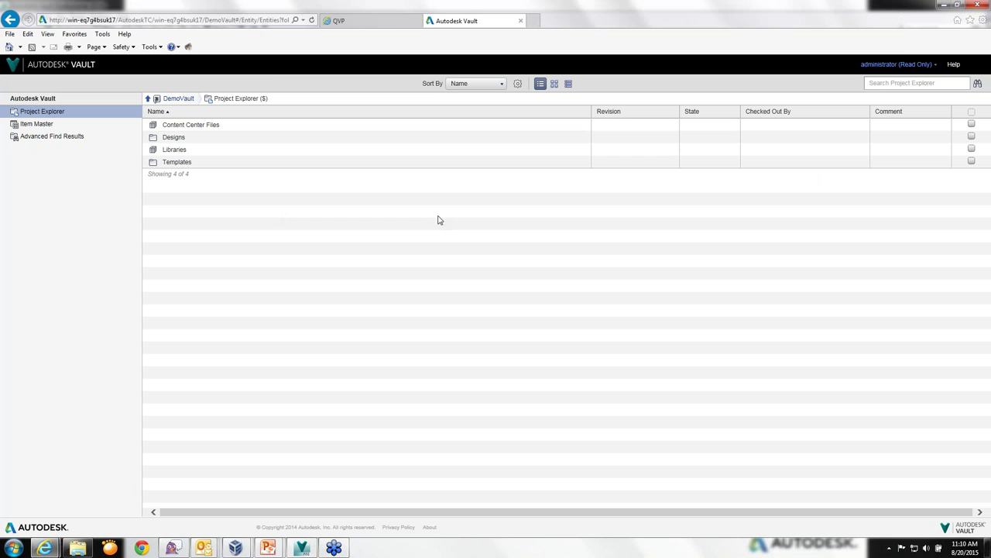
# Search the web client's Project Explorer for "steel".
pyautogui.click(879, 83)
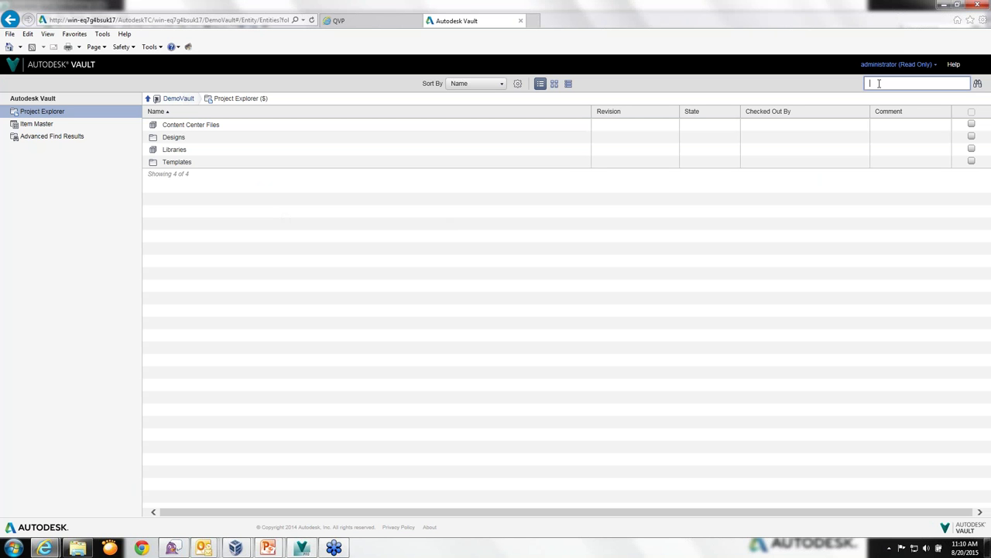
pyautogui.write('steel')
pyautogui.moveTo(944, 57)
pyautogui.click(978, 83)
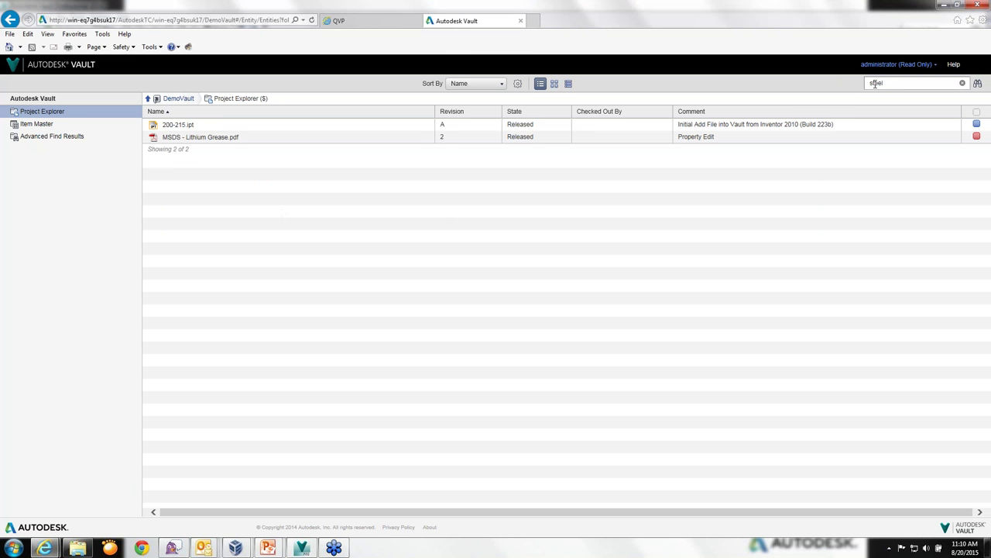
# Examine the web client's search options and its Advanced Find dialog, and close the dialog.
pyautogui.moveTo(978, 84)
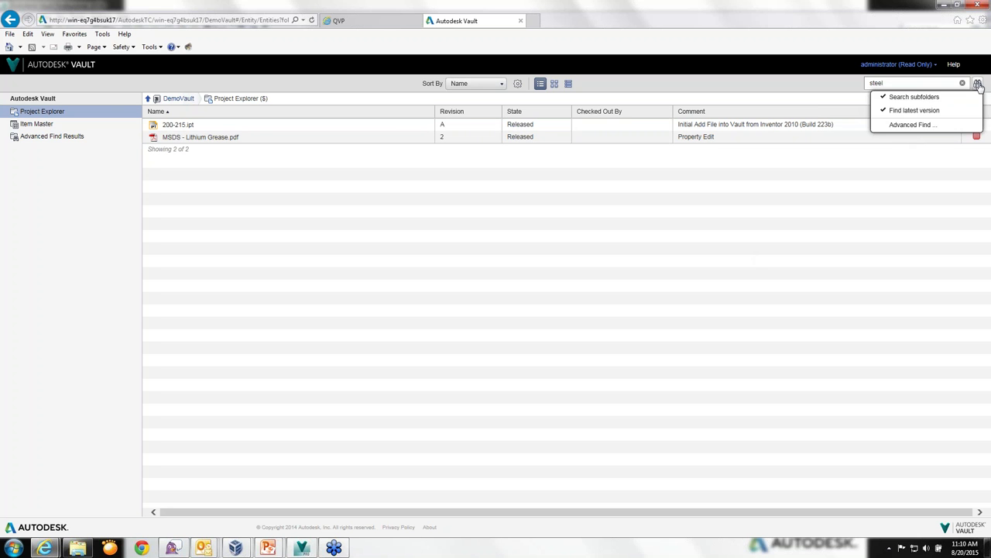
pyautogui.click(924, 124)
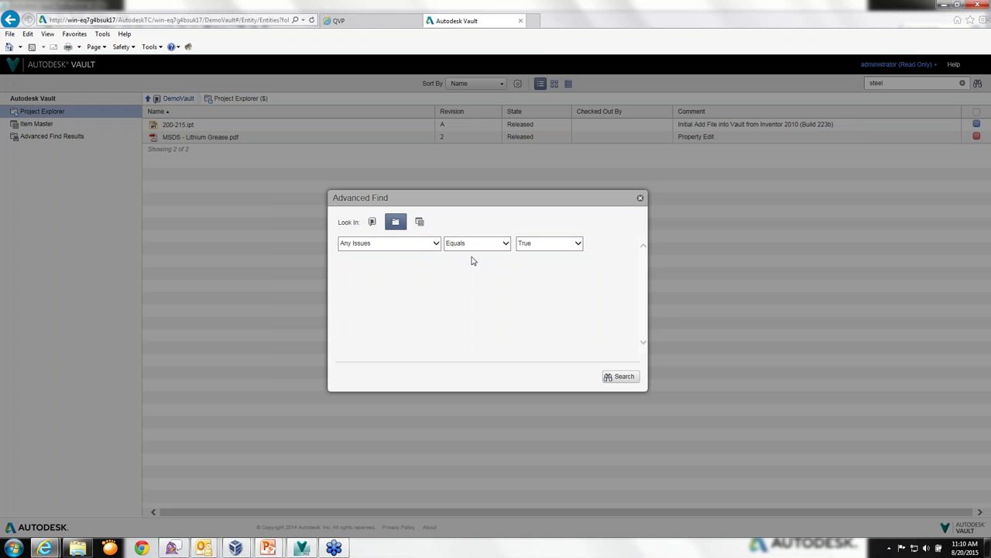
pyautogui.click(640, 199)
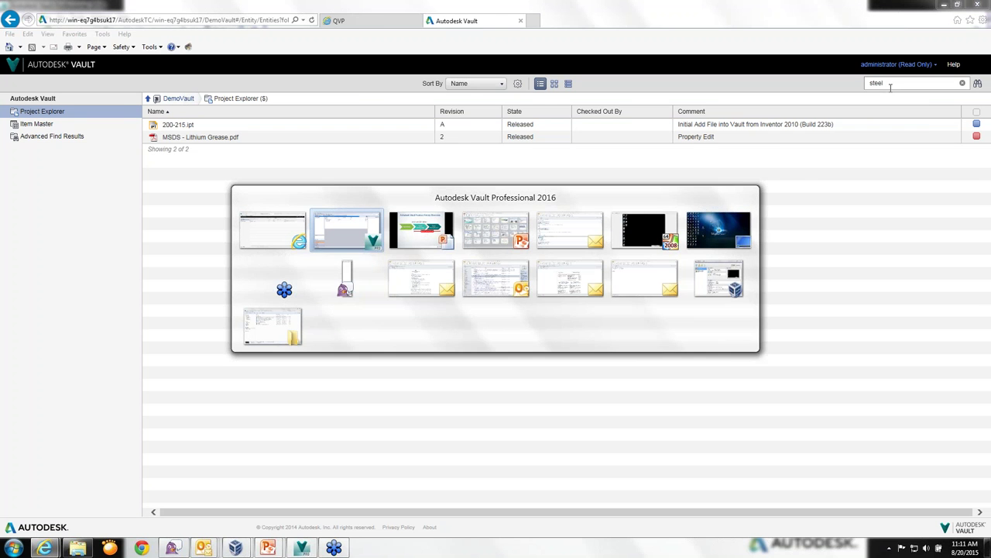
# Switch to the PowerPoint slide show and advance to the Autodesk Vault Search Interface slide.
pyautogui.hotkey('alt', 'Tab')
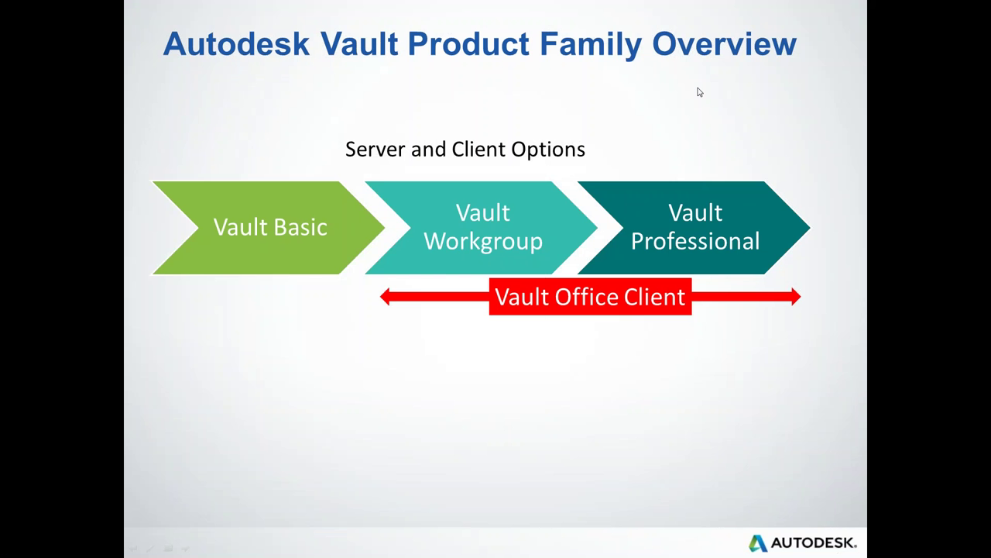
pyautogui.click(369, 188)
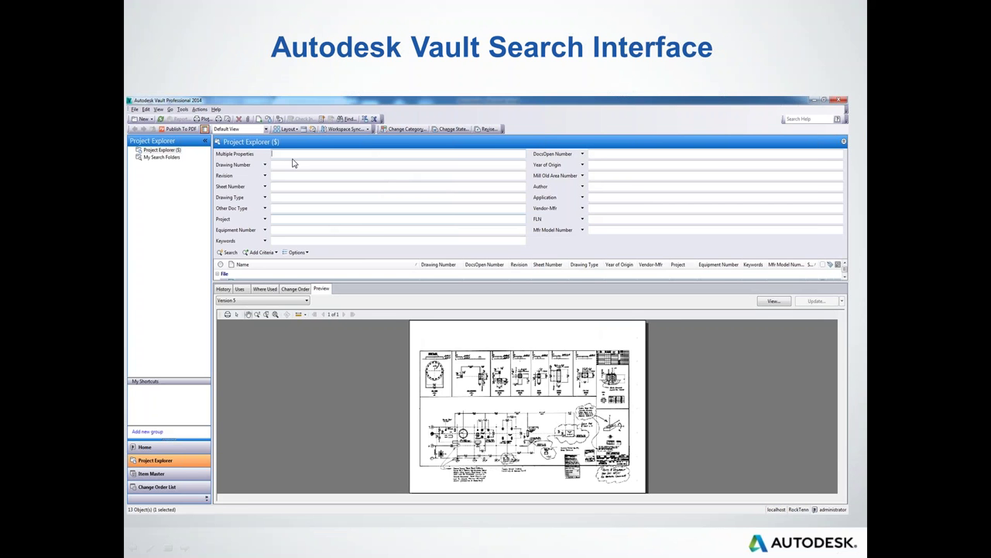
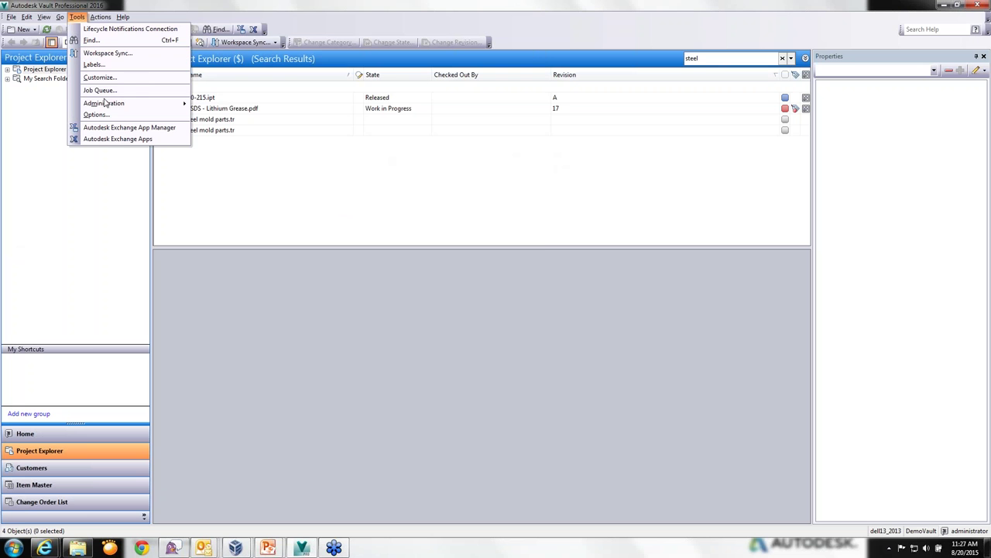
# Open the lifecycle definitions from the Behaviors section of the Vault settings.
pyautogui.click(205, 104)
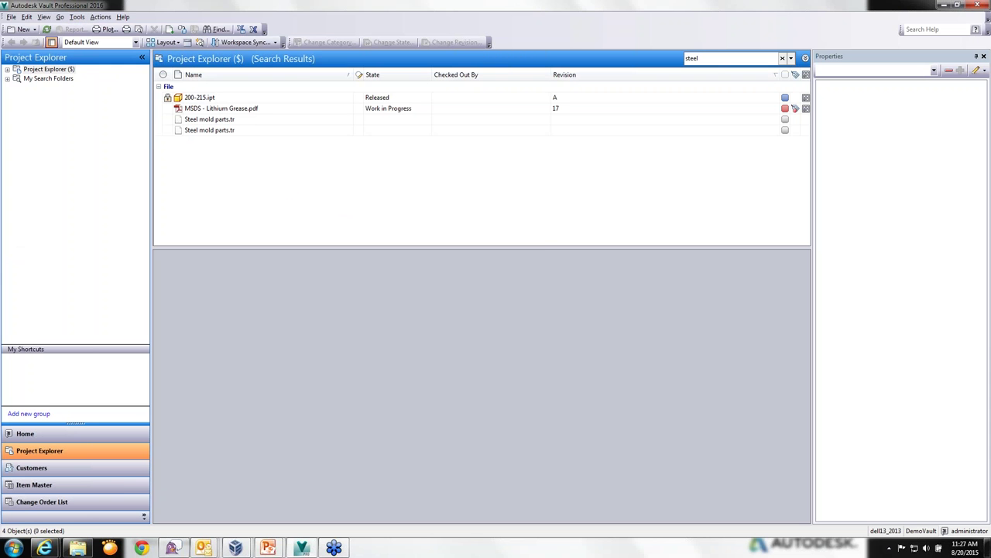
pyautogui.click(369, 84)
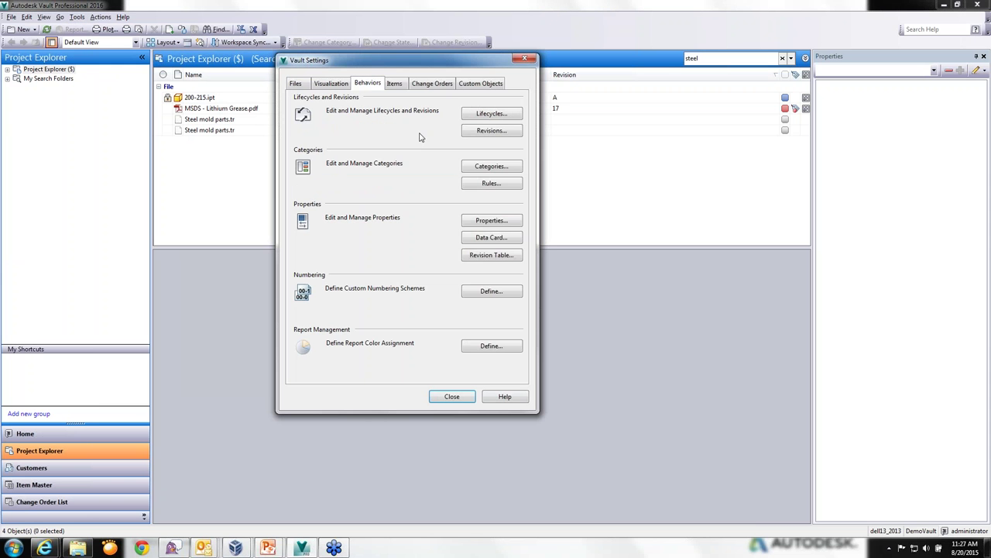
pyautogui.click(490, 114)
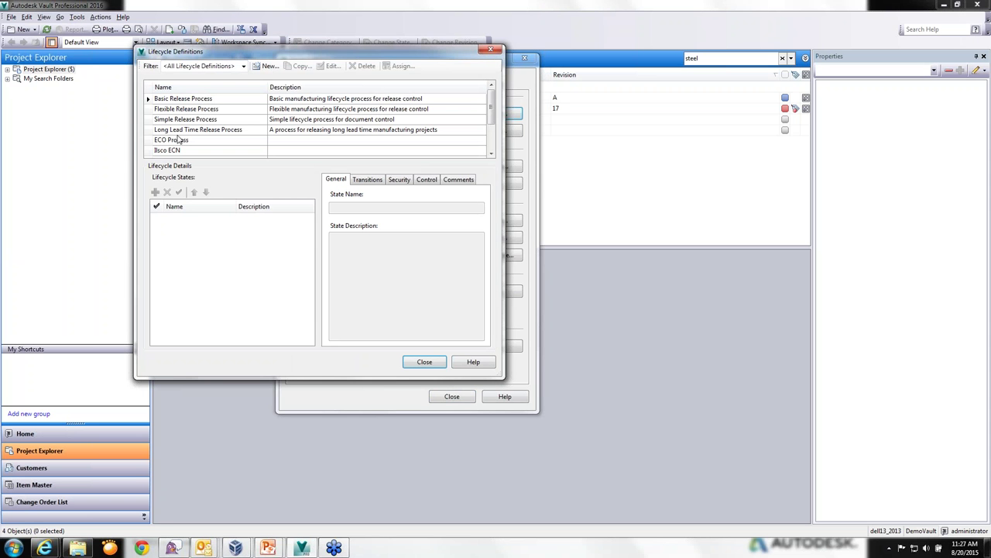
# Open the Flexible Release Process definition for editing and select the transition from Work in Progress to Released.
pyautogui.click(178, 110)
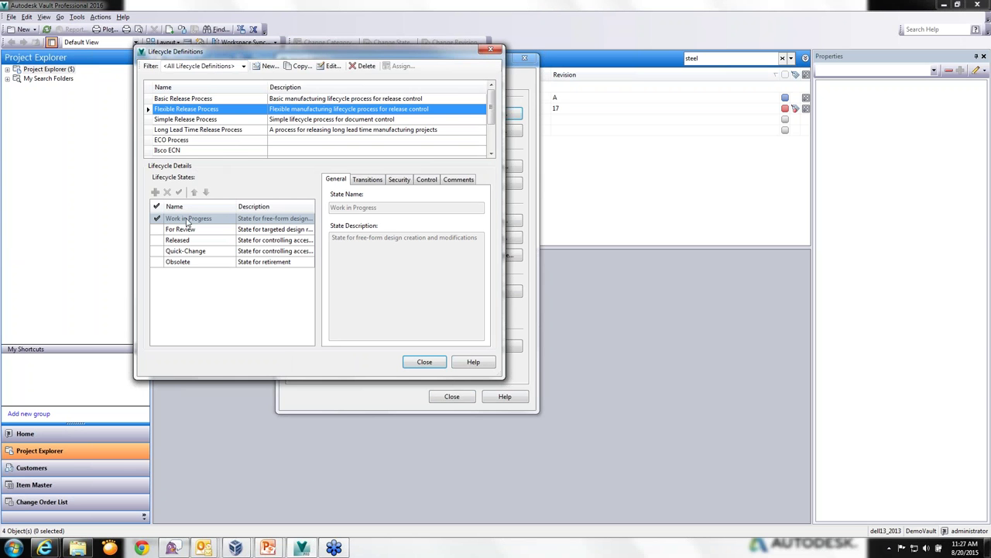
pyautogui.click(331, 67)
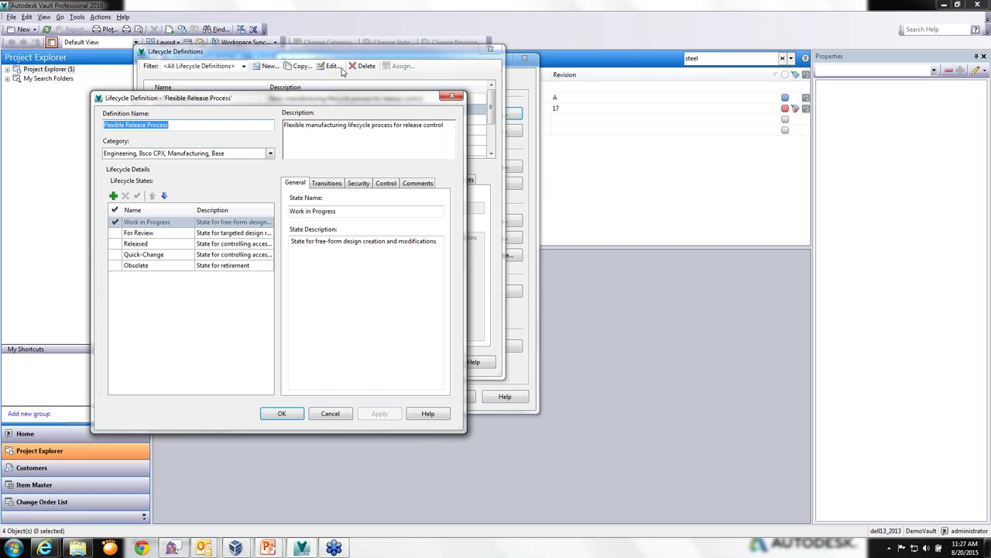
pyautogui.click(157, 223)
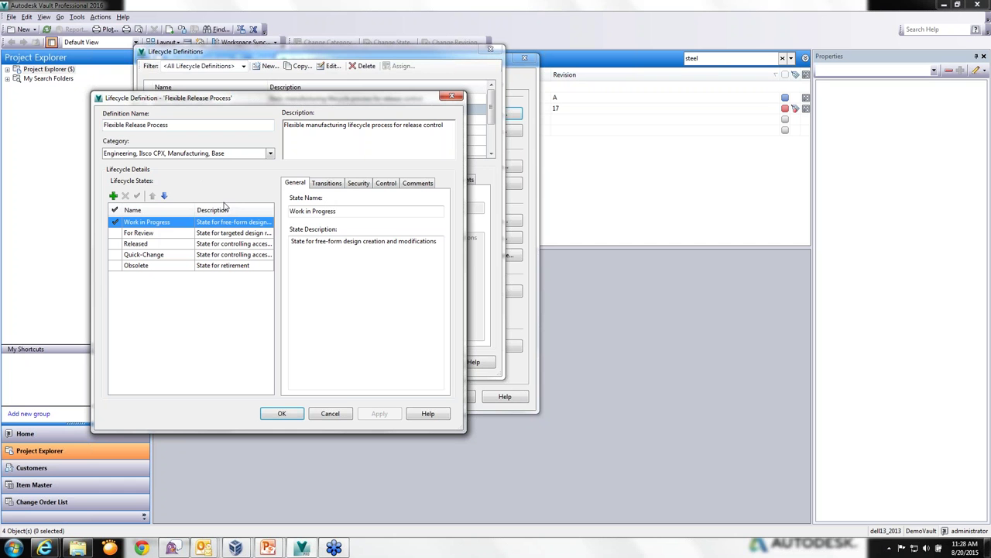
pyautogui.click(326, 186)
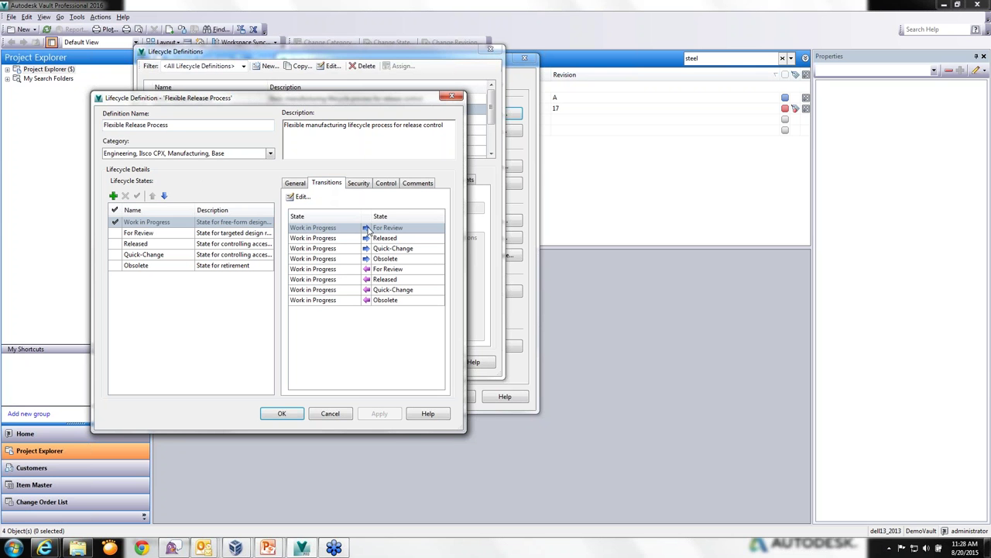
pyautogui.click(323, 240)
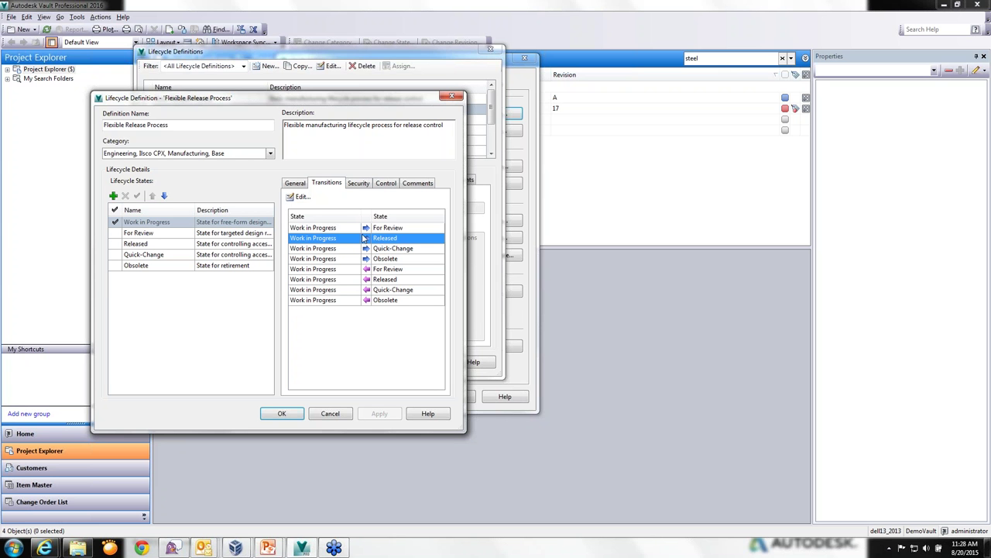
# Try denying ENGINEERING the Modify permission in the For Review state's security, discard the change and close the Vault settings.
pyautogui.click(359, 183)
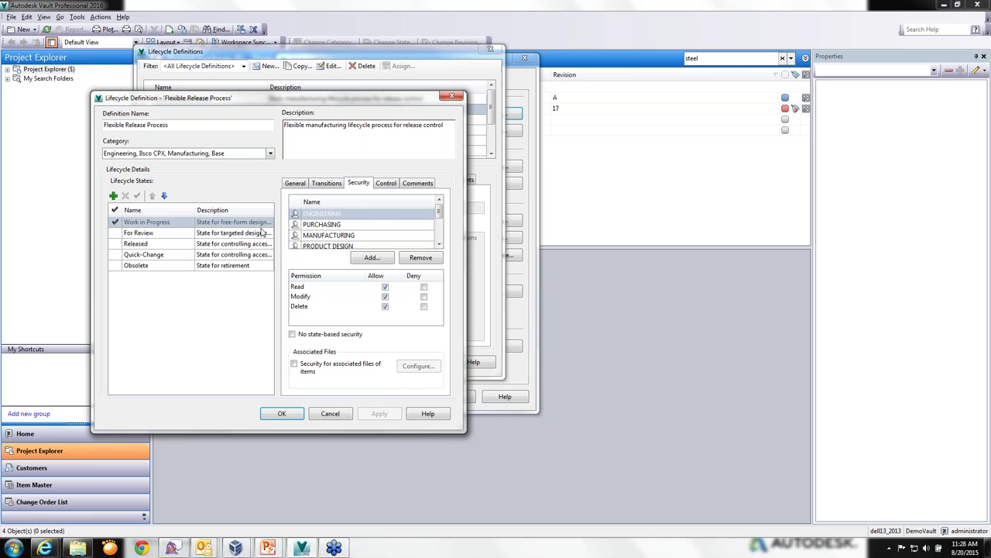
pyautogui.click(153, 234)
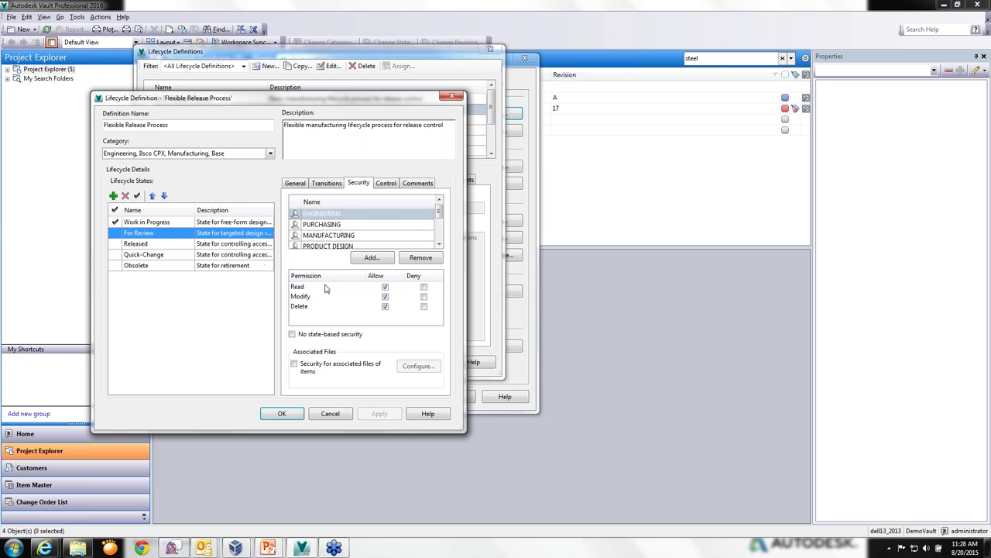
pyautogui.click(423, 298)
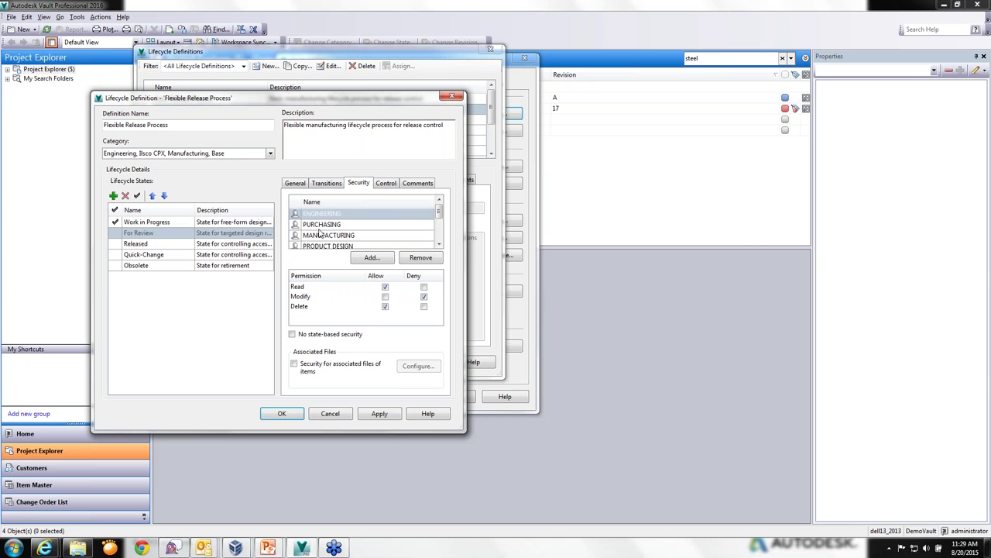
pyautogui.click(331, 414)
pyautogui.click(426, 363)
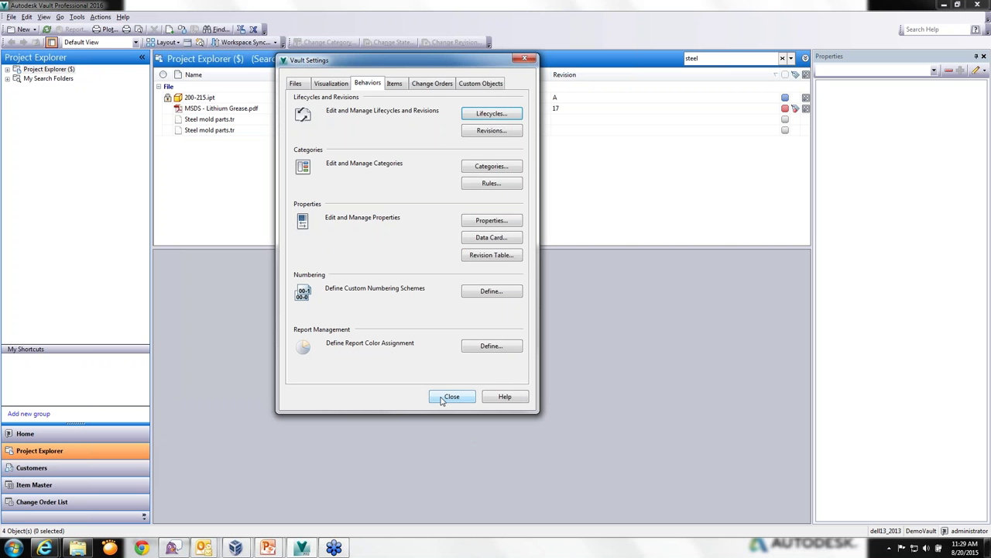
pyautogui.click(449, 397)
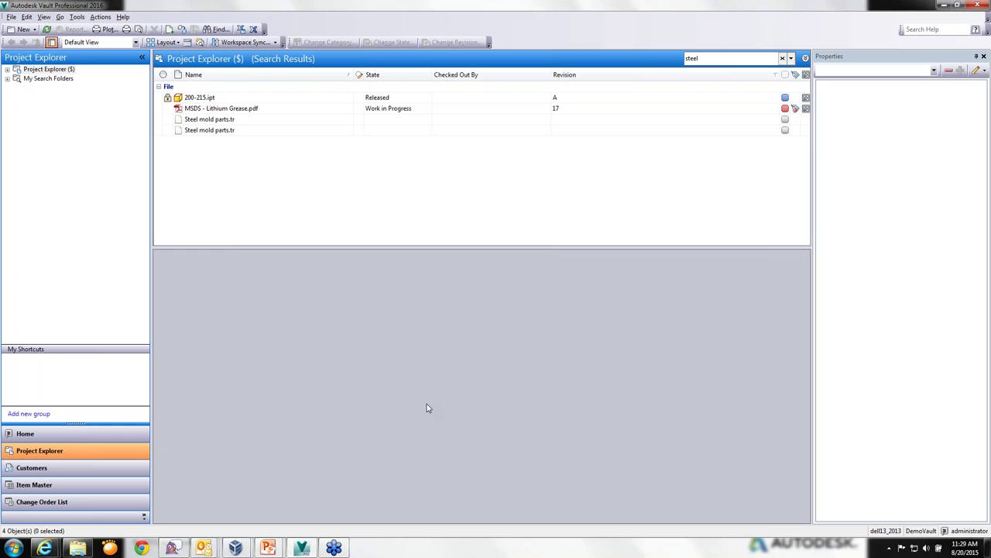
# Switch to PowerPoint to review the Vault "Lifecycle" Functionality slide and return to Vault.
pyautogui.hotkey('alt', 'Tab')
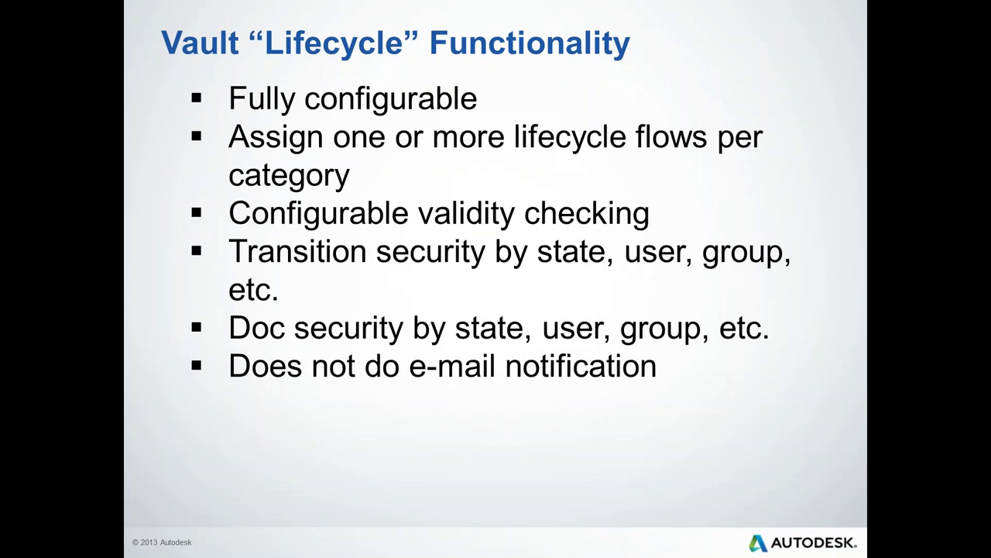
pyautogui.hotkey('alt', 'Tab')
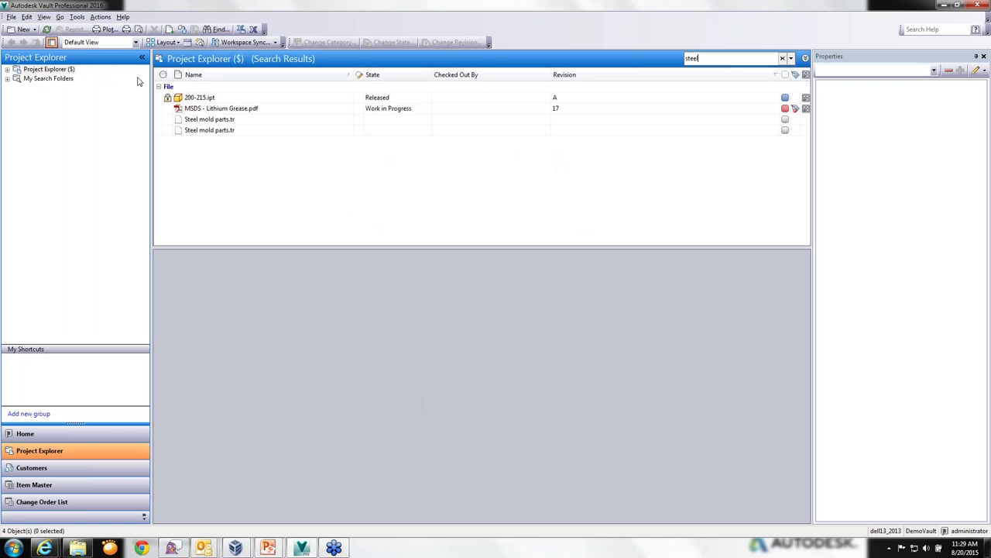
# Open the Lifecycle Notifications Connection settings and select the For Review state of the Flexible Release Process.
pyautogui.click(76, 17)
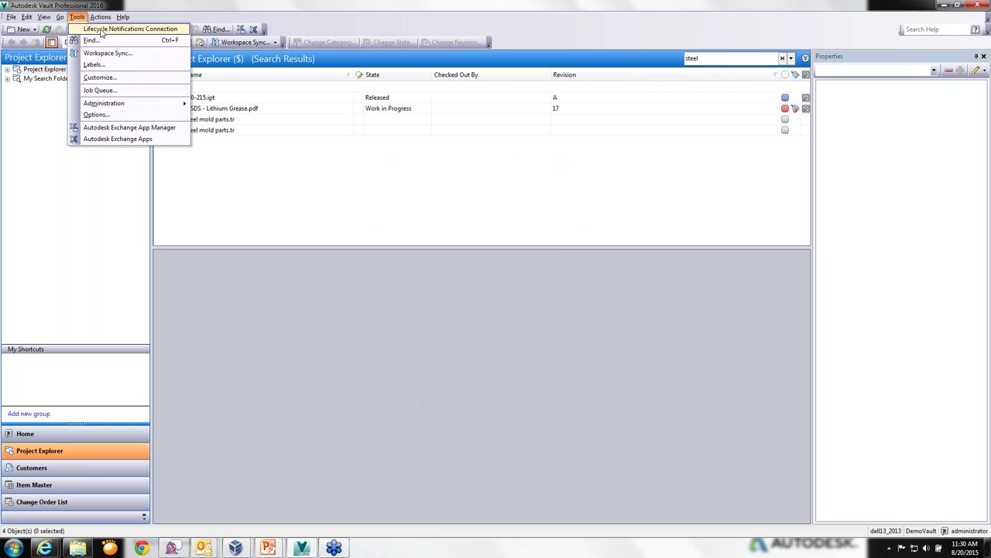
pyautogui.click(101, 30)
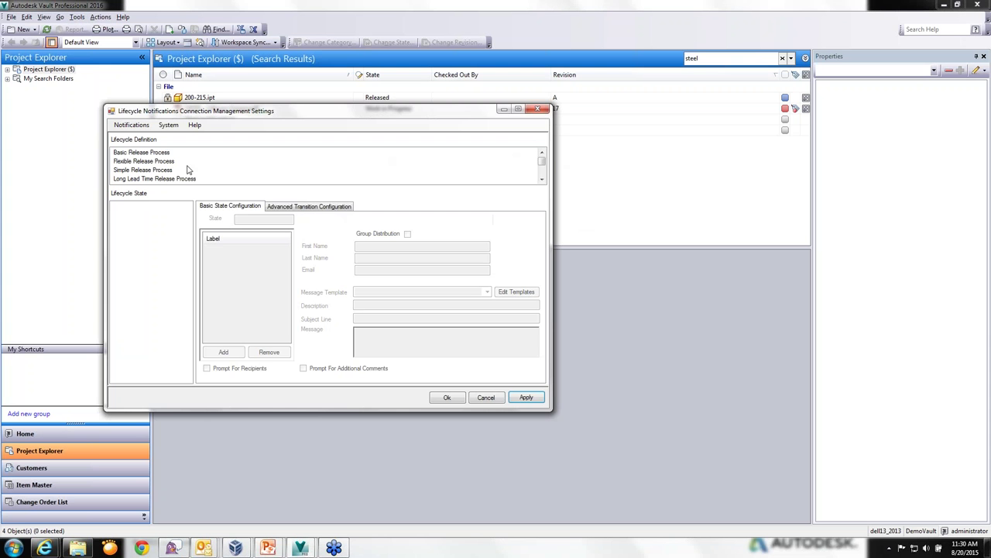
pyautogui.click(154, 161)
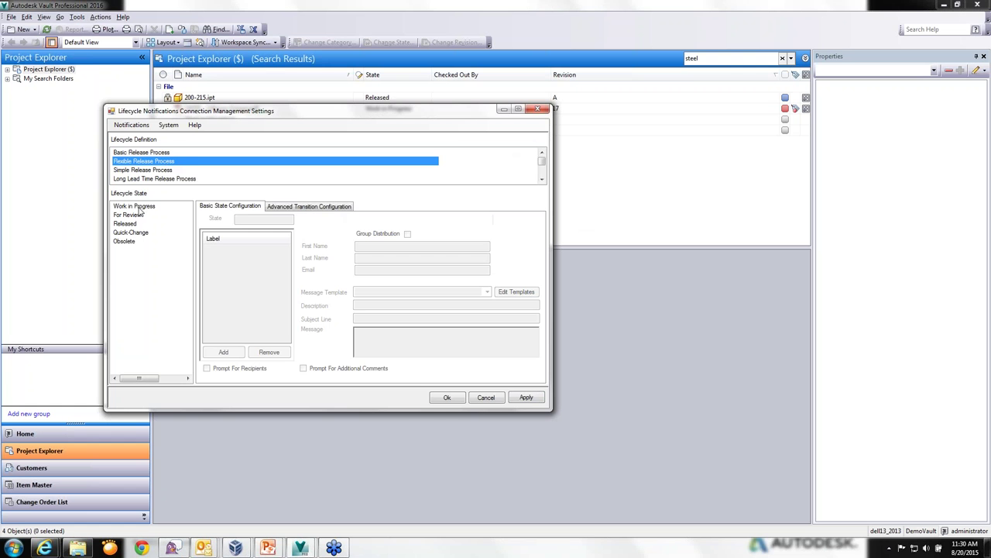
pyautogui.click(145, 169)
pyautogui.click(146, 161)
pyautogui.click(128, 215)
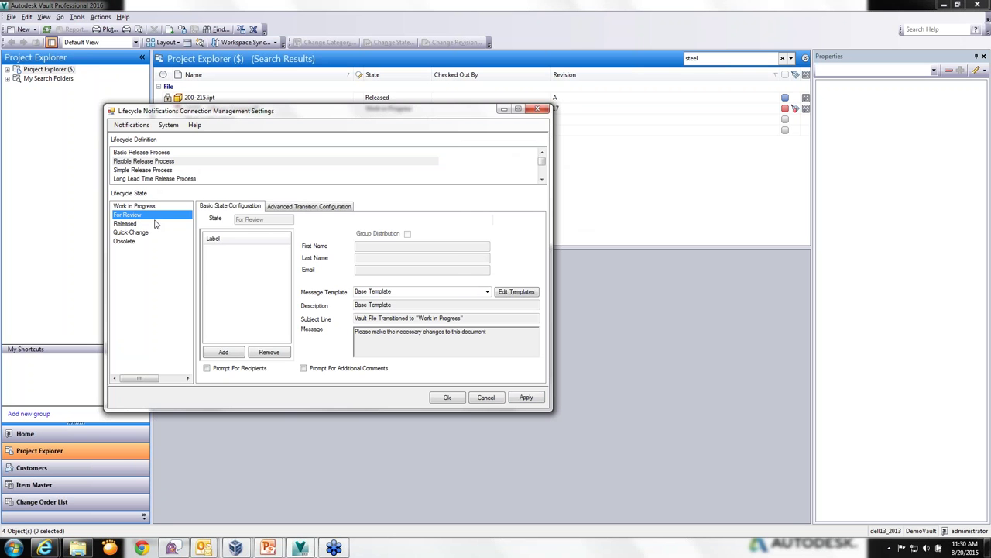
# Add Administrator as a notification recipient for the For Review state.
pyautogui.click(224, 352)
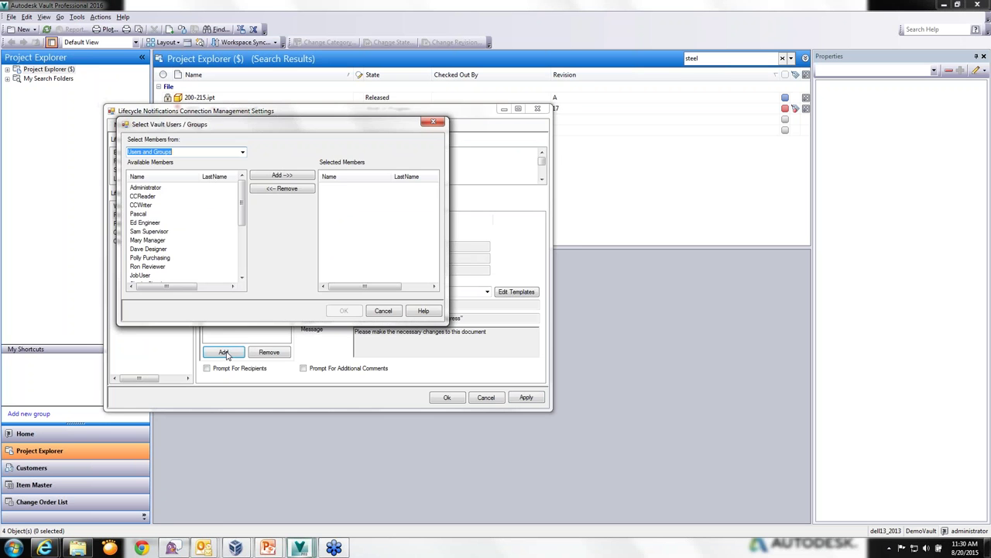
pyautogui.click(151, 187)
pyautogui.click(266, 177)
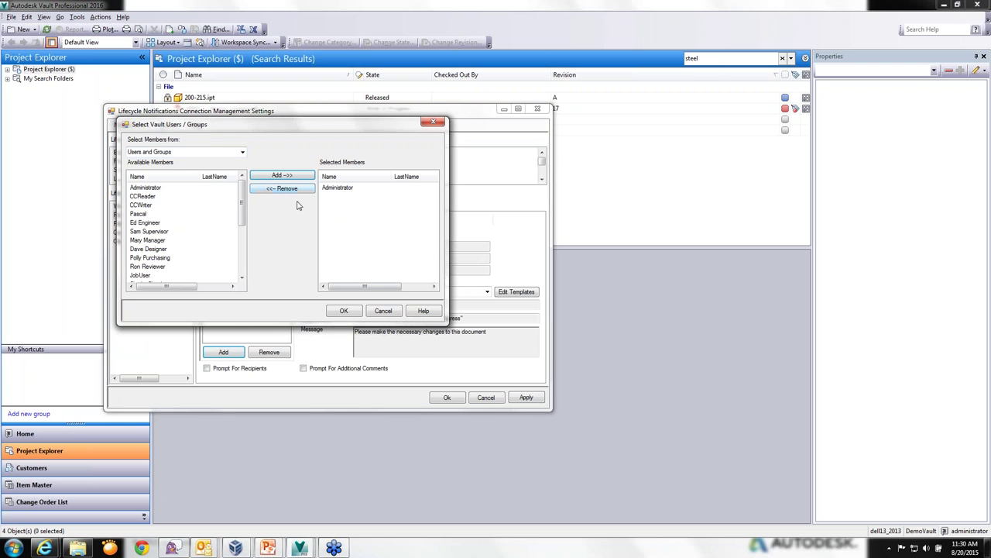
pyautogui.click(340, 310)
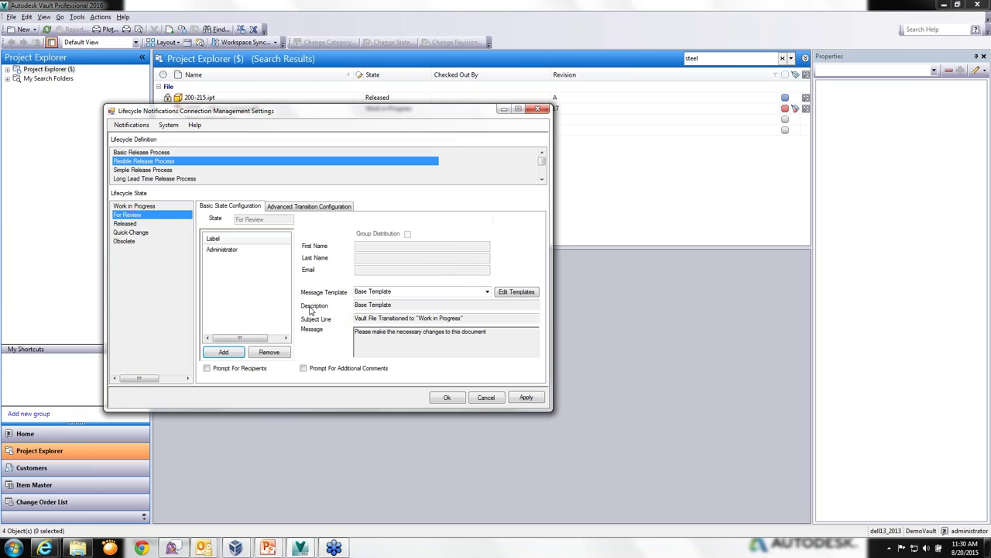
# Use Base Template as the For Review message template, look over the template editor and save the notification settings.
pyautogui.click(232, 251)
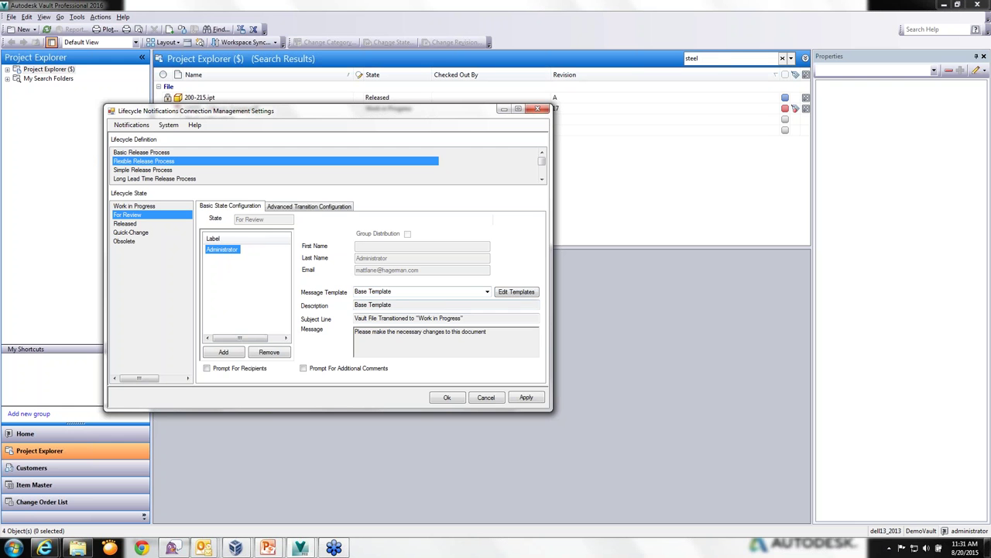
pyautogui.click(487, 292)
pyautogui.click(426, 308)
pyautogui.click(515, 291)
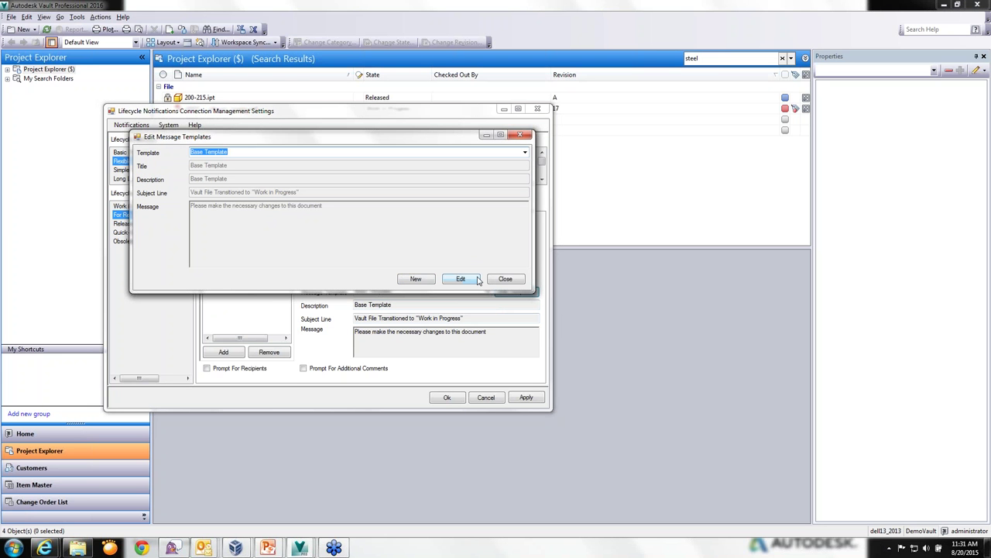
pyautogui.click(504, 281)
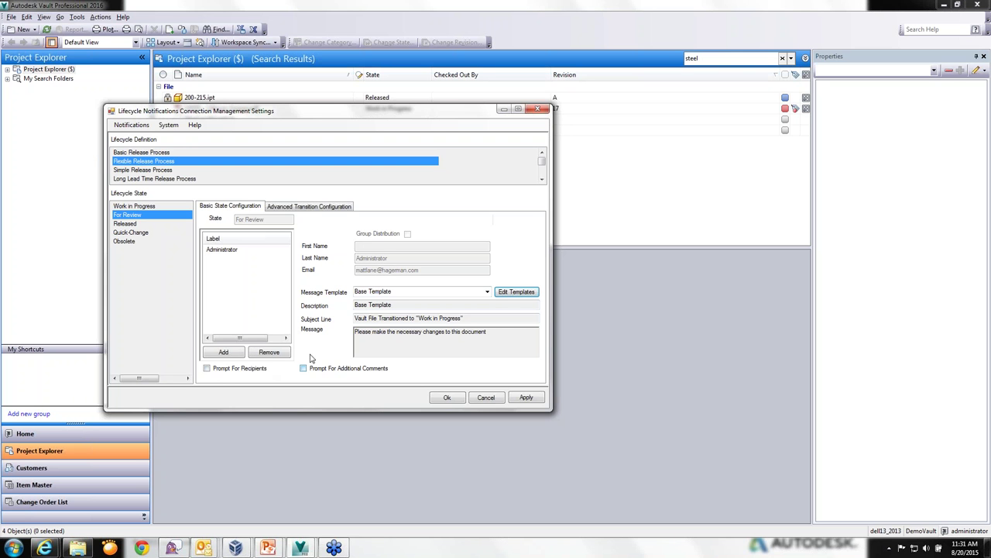
pyautogui.click(437, 398)
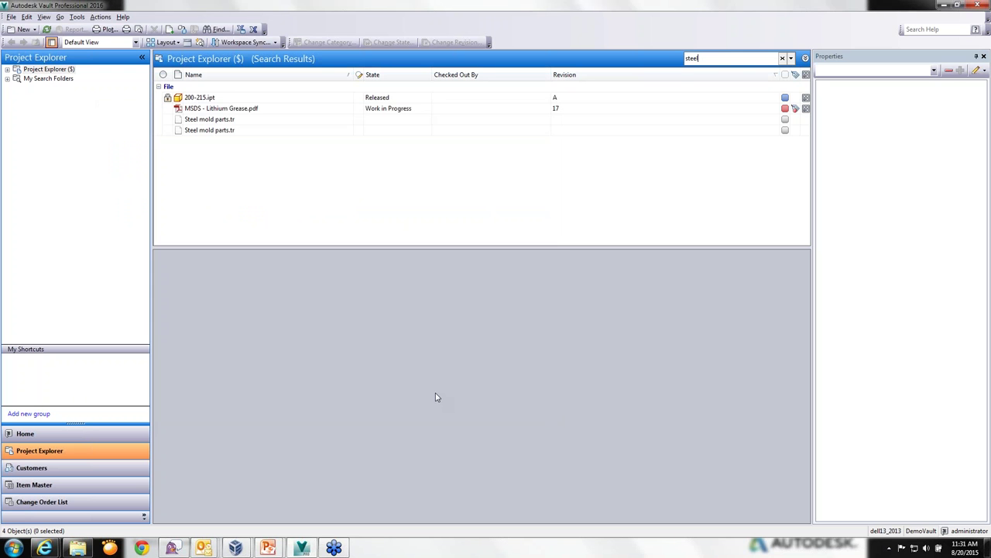
# Open the Parts folder of the HTC 2500 project under Designs.
pyautogui.click(7, 70)
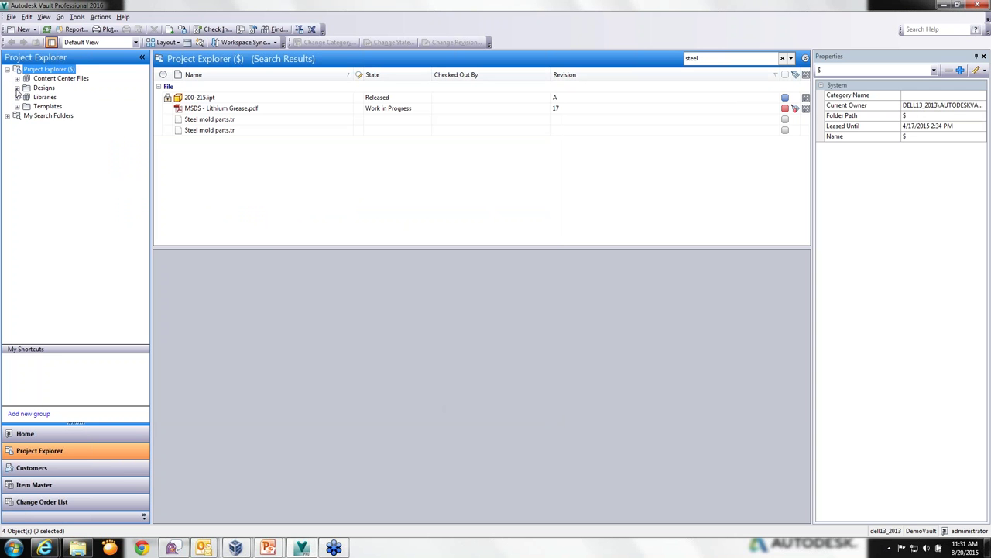
pyautogui.click(17, 88)
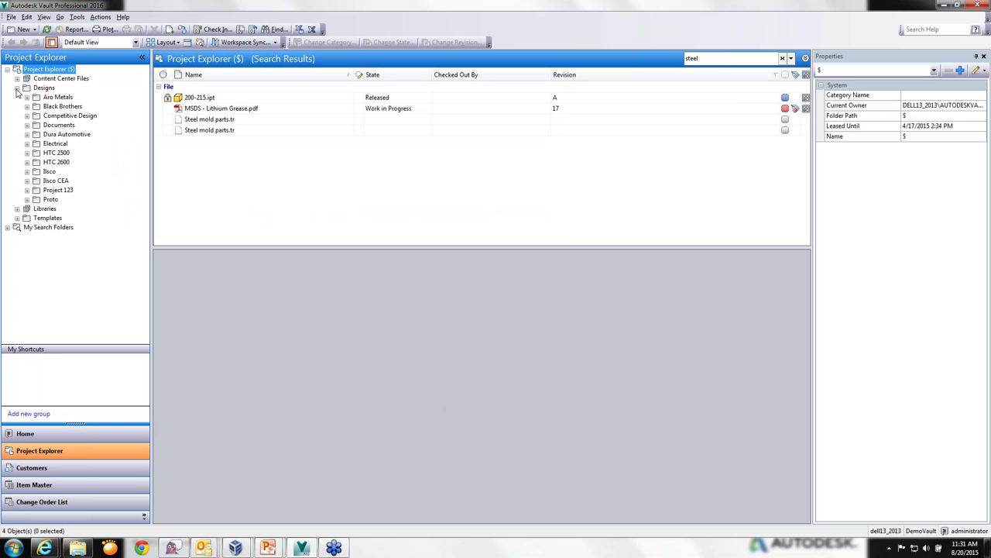
pyautogui.click(26, 153)
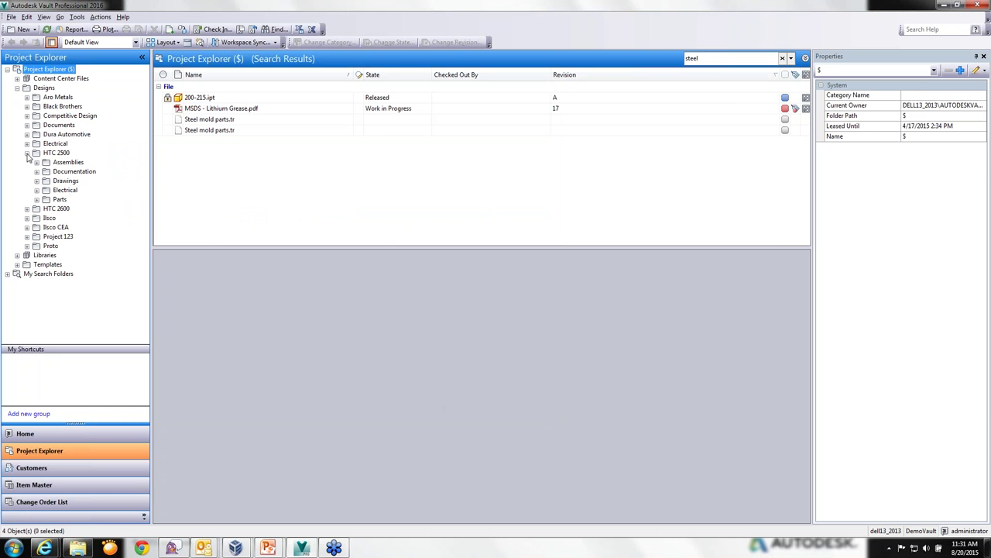
pyautogui.click(59, 199)
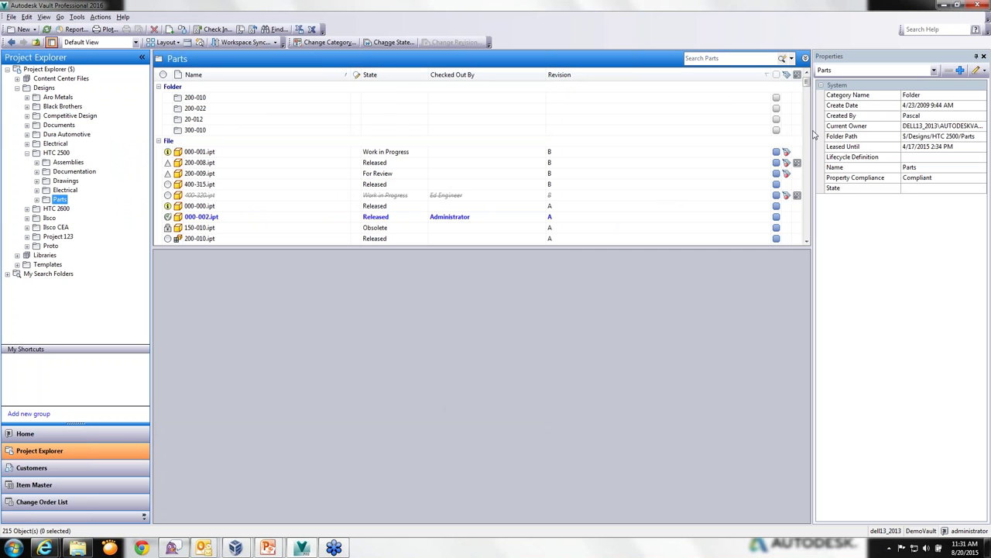
pyautogui.moveTo(809, 85); pyautogui.dragTo(542, 148)
# Change the lifecycle state of 000-001.ipt to For Review.
pyautogui.click(209, 152)
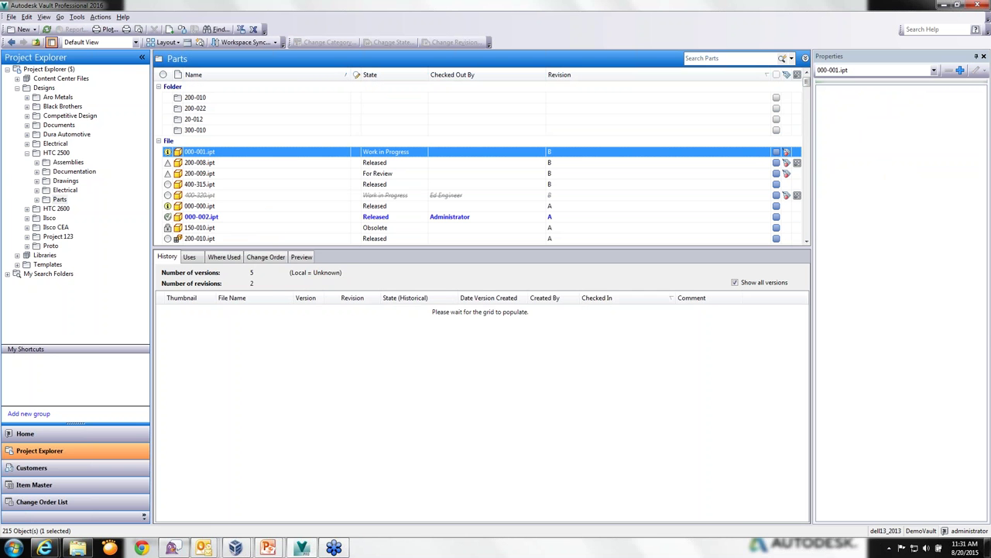
pyautogui.rightClick(210, 151)
pyautogui.click(253, 264)
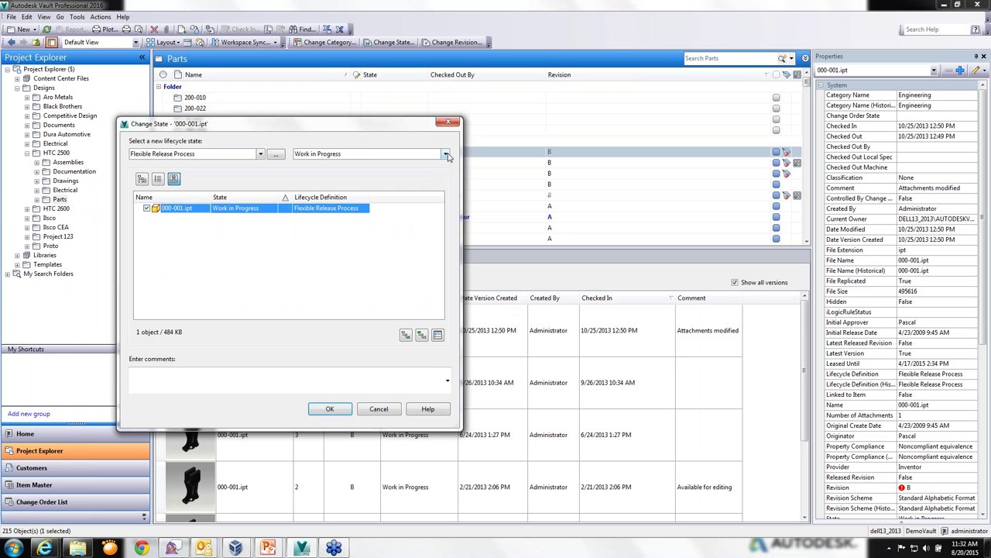
pyautogui.click(445, 155)
pyautogui.click(310, 174)
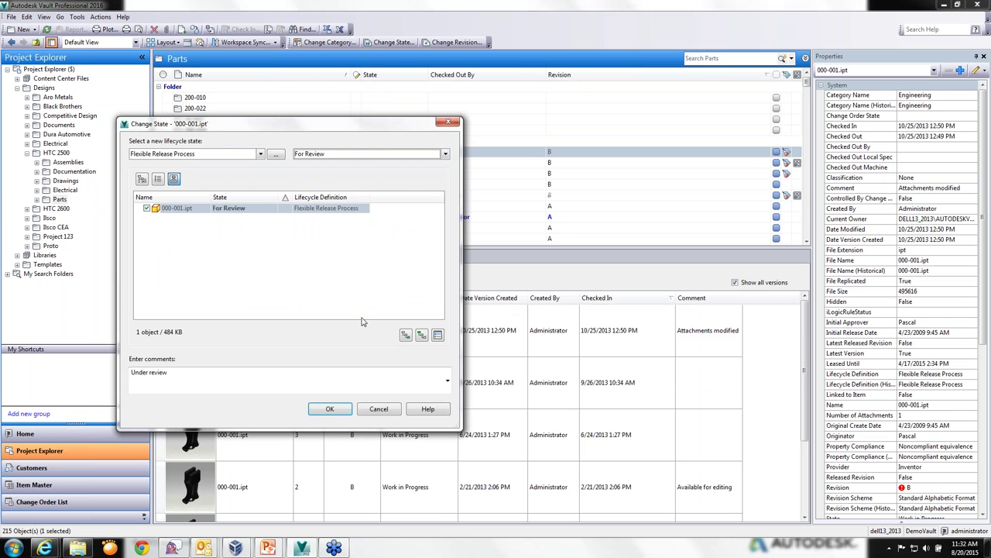
pyautogui.click(330, 410)
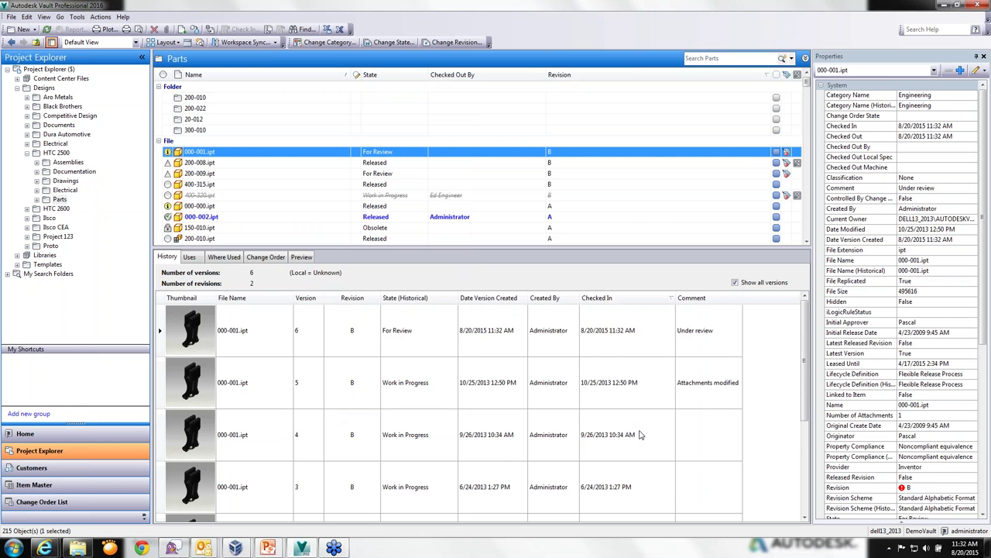
# Switch to Outlook to view the notification e-mail for 000-001.ipt and return to Vault.
pyautogui.click(334, 548)
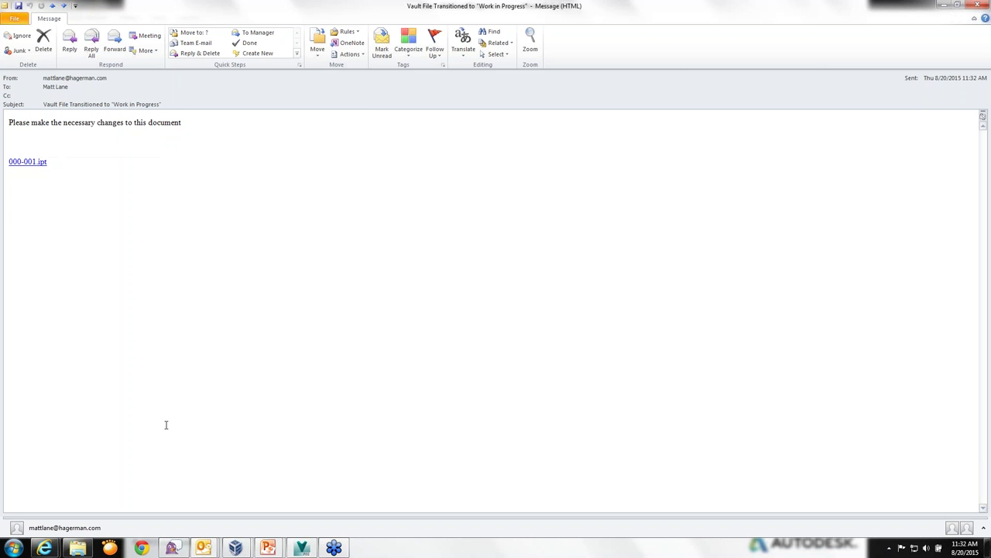
pyautogui.click(302, 547)
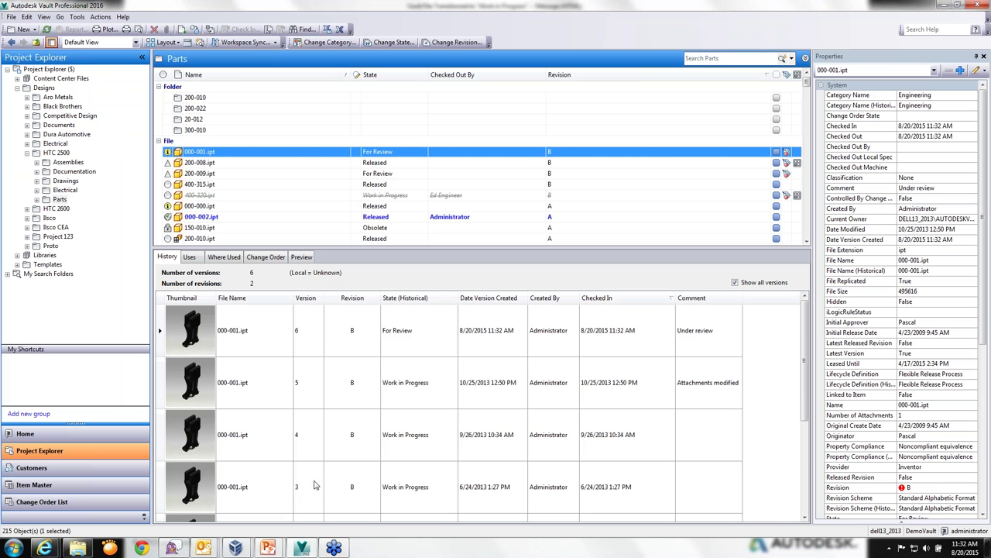
# Switch to the PowerPoint slide show and advance to the Lifecycle Connection Features slide.
pyautogui.click(268, 547)
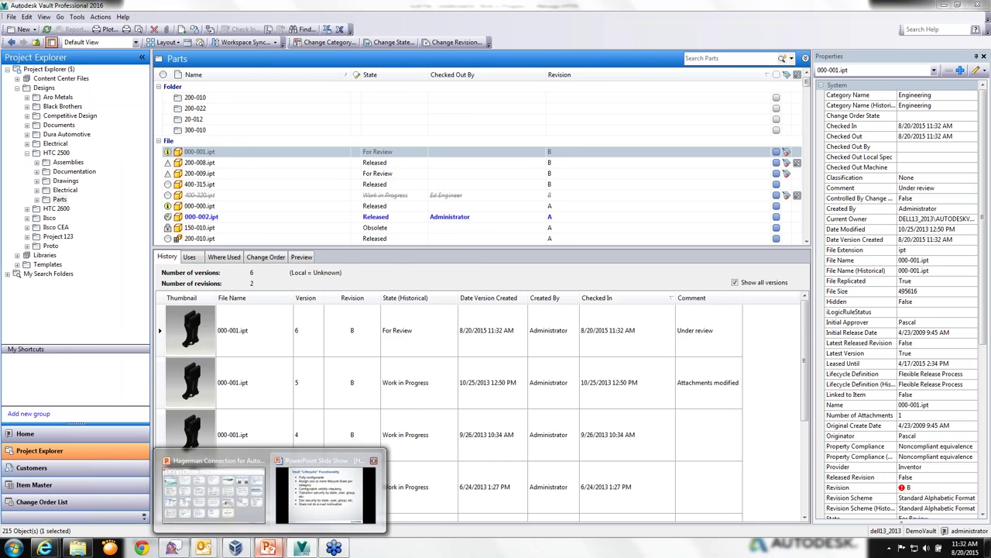
pyautogui.click(358, 456)
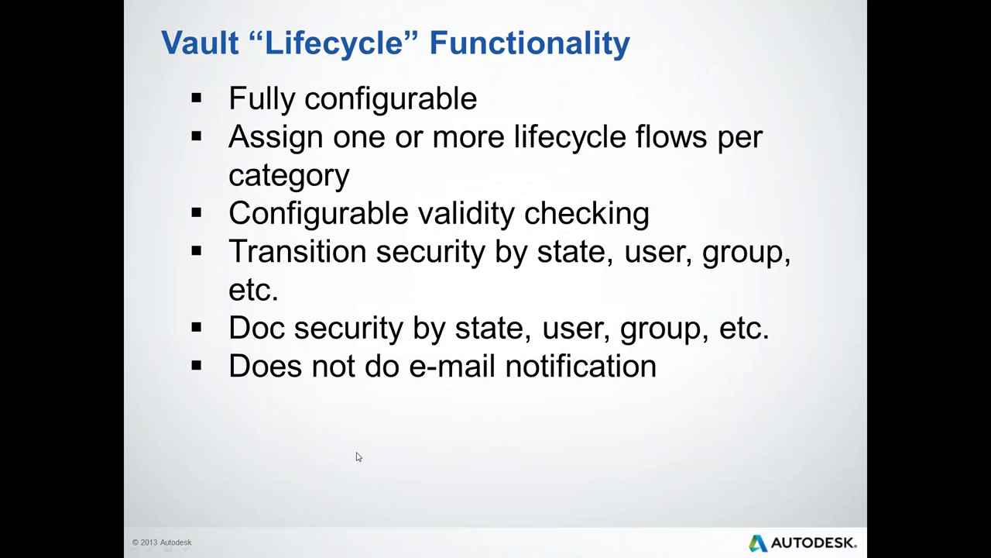
pyautogui.click(349, 410)
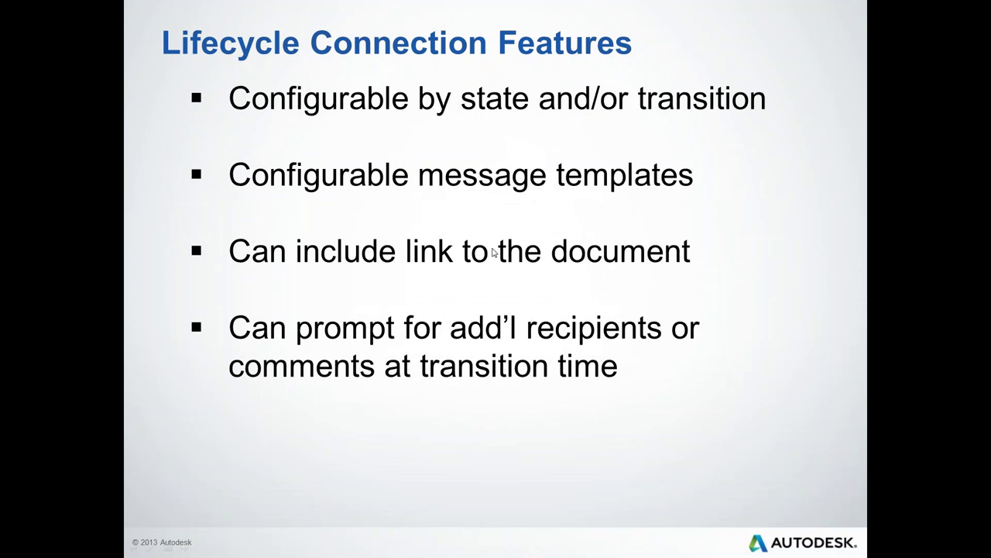
# Return to Vault and review the Flexible Release Process notification settings for the For Review and Released states.
pyautogui.hotkey('alt', 'Tab')
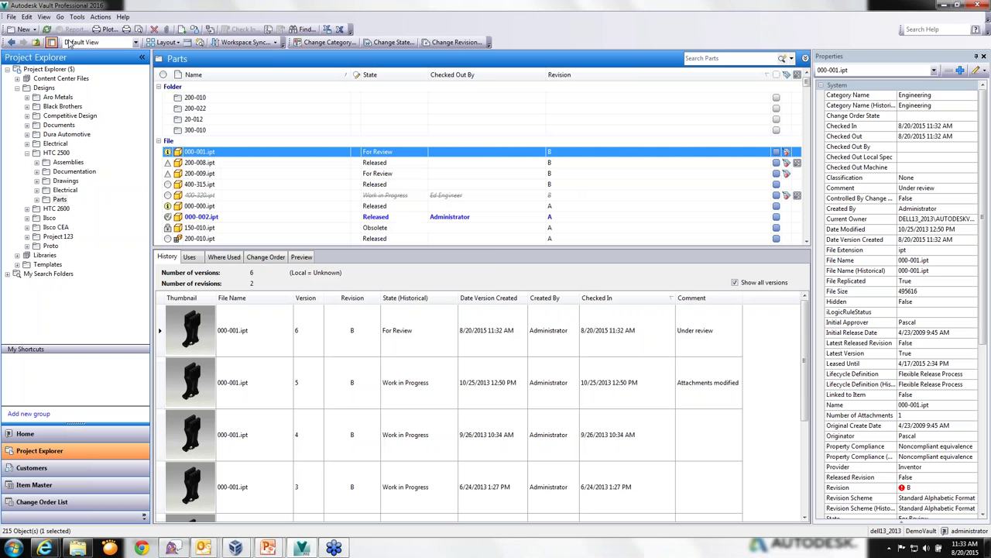
pyautogui.click(78, 16)
pyautogui.click(89, 34)
pyautogui.click(81, 97)
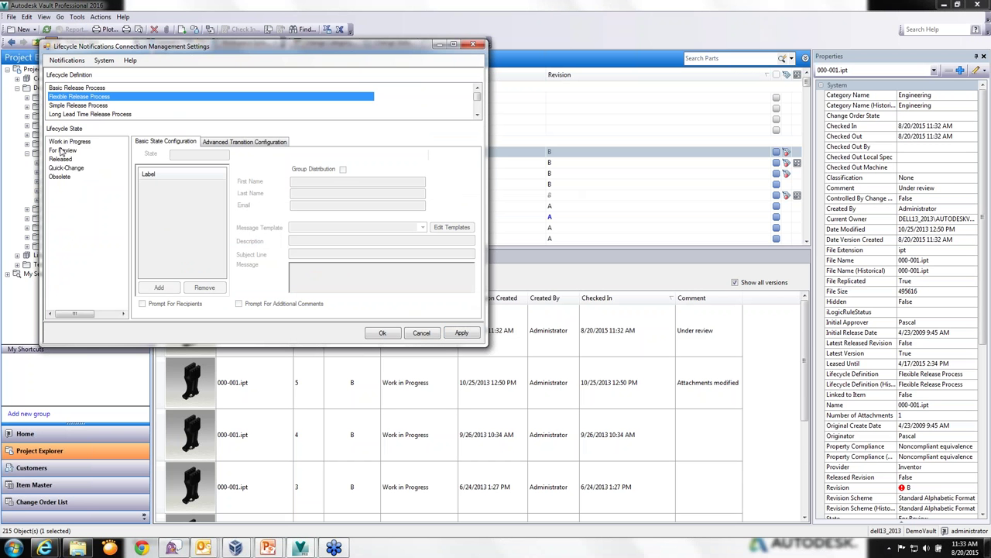
pyautogui.click(62, 151)
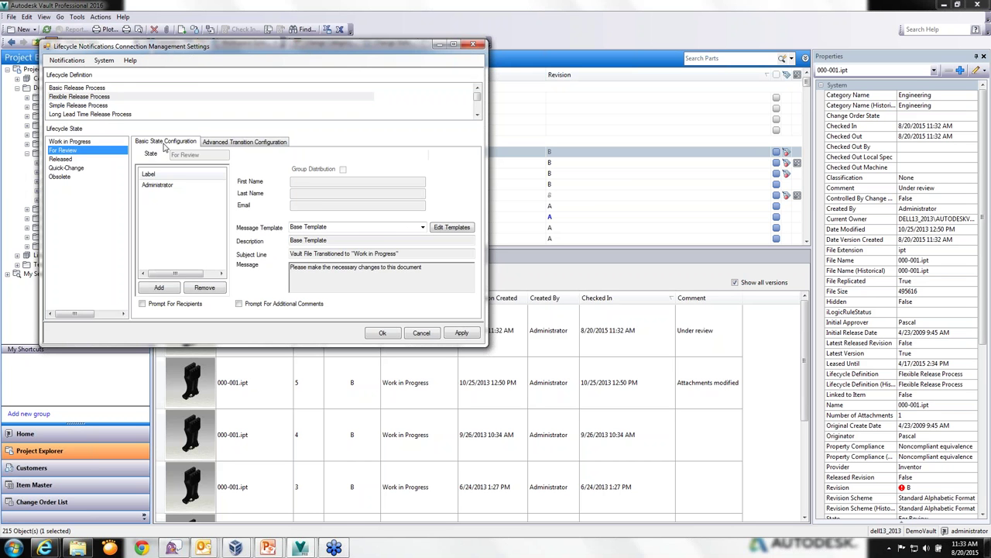
pyautogui.click(66, 160)
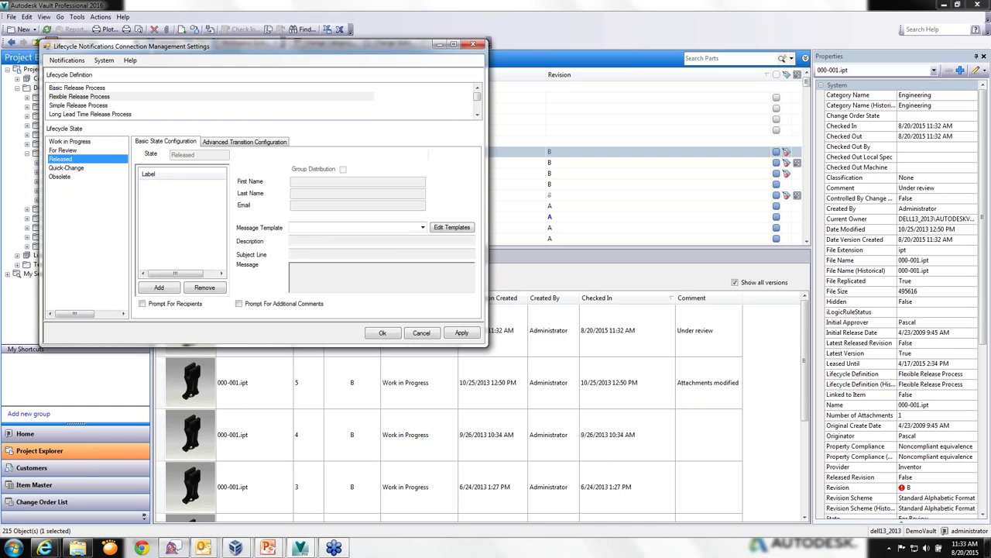
# Examine the available advanced transitions for the Released state of the Flexible Release Process, and close the notification settings without saving.
pyautogui.click(255, 143)
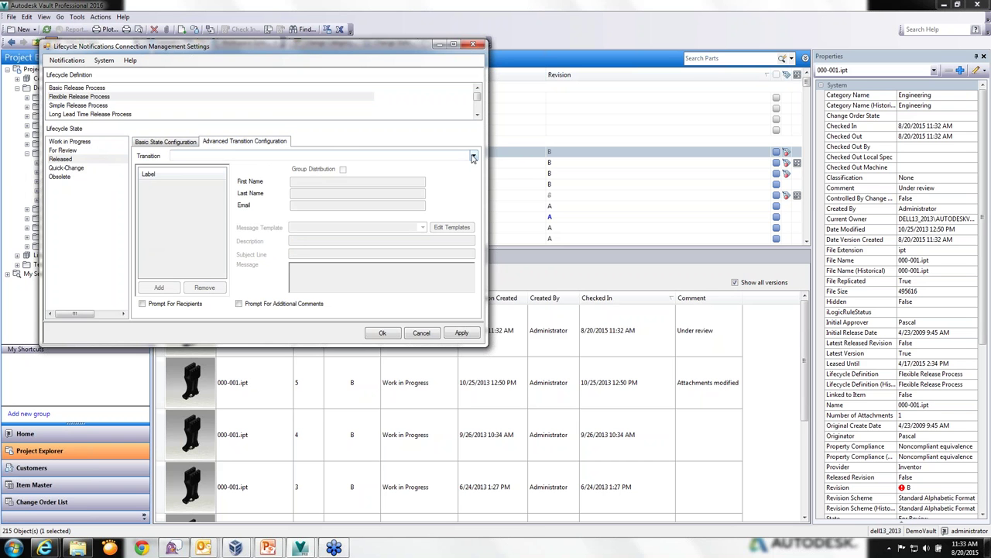
pyautogui.click(427, 156)
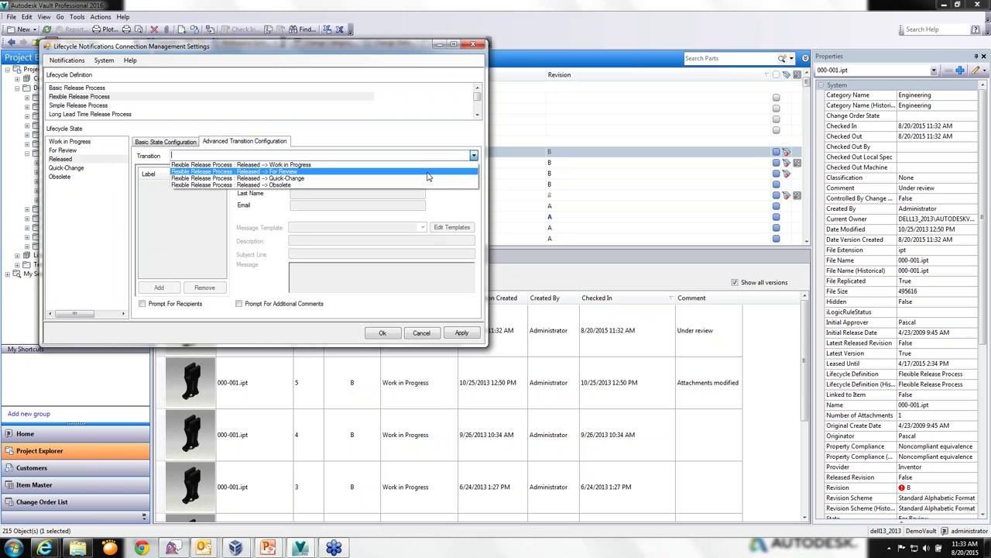
pyautogui.click(422, 335)
pyautogui.click(420, 335)
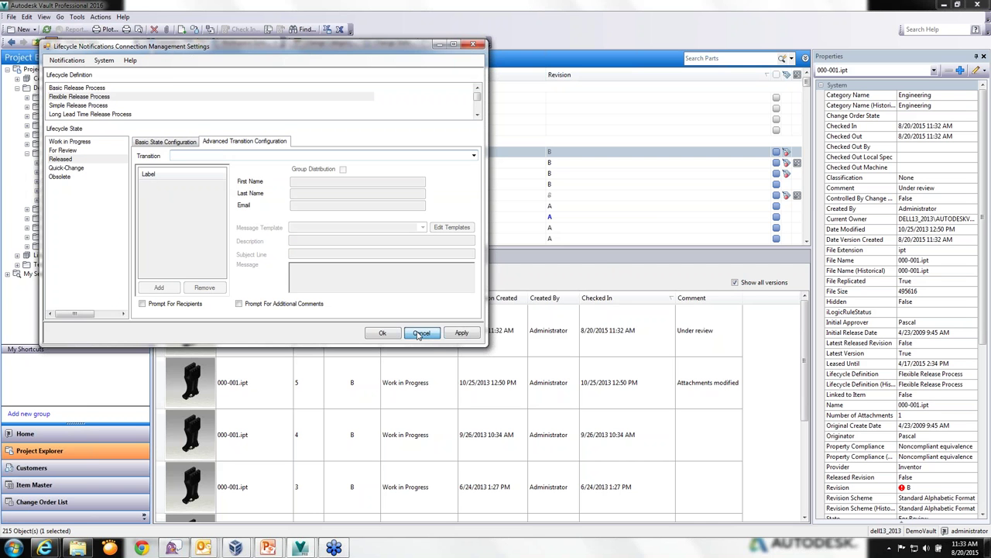
pyautogui.click(515, 324)
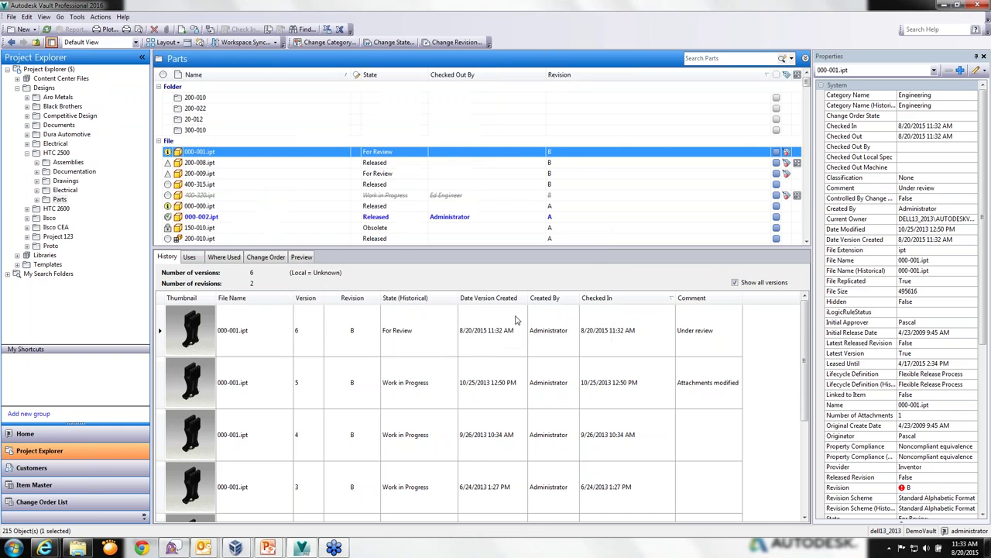
# Switch to the PowerPoint slide show and advance to the Hagerman Project Connection slide.
pyautogui.hotkey('alt', 'Tab')
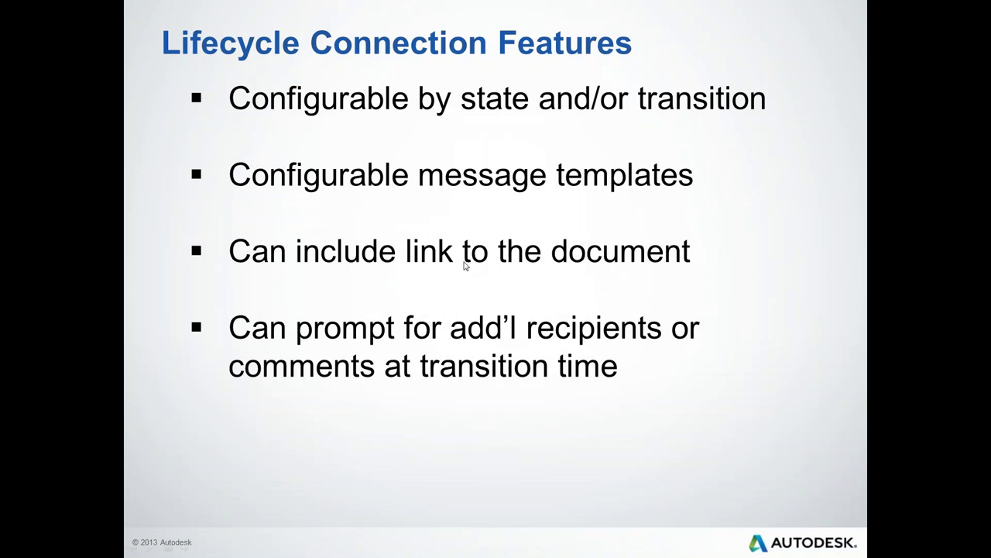
pyautogui.click(446, 141)
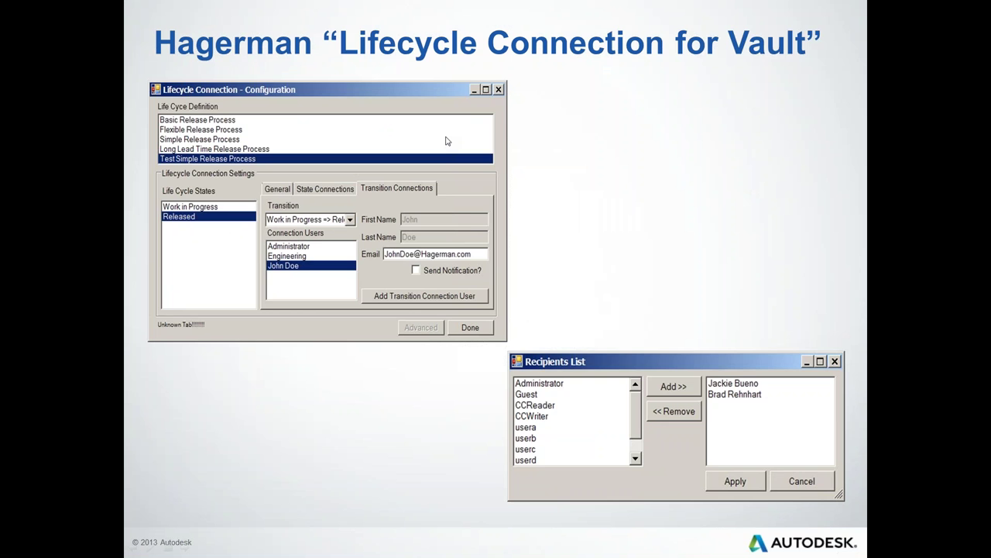
pyautogui.click(446, 141)
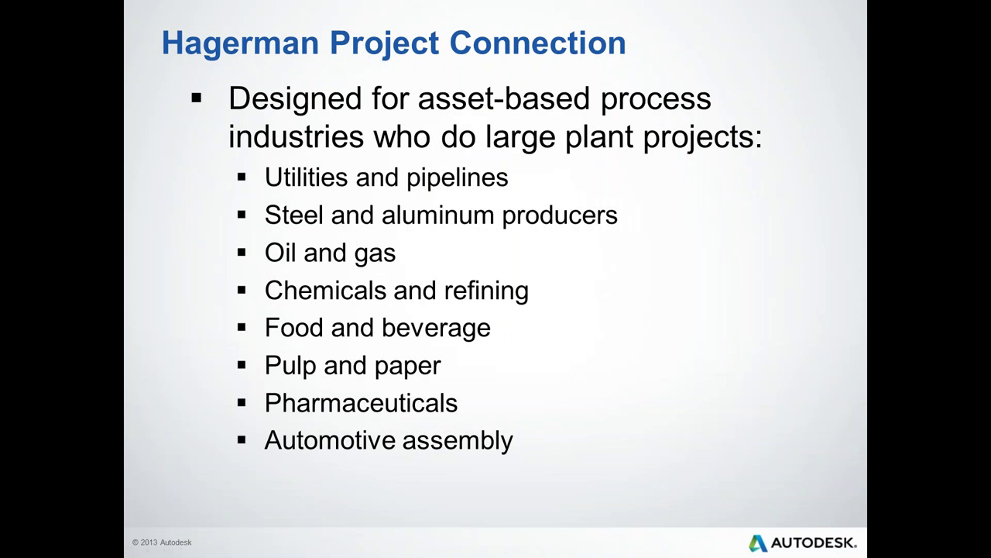